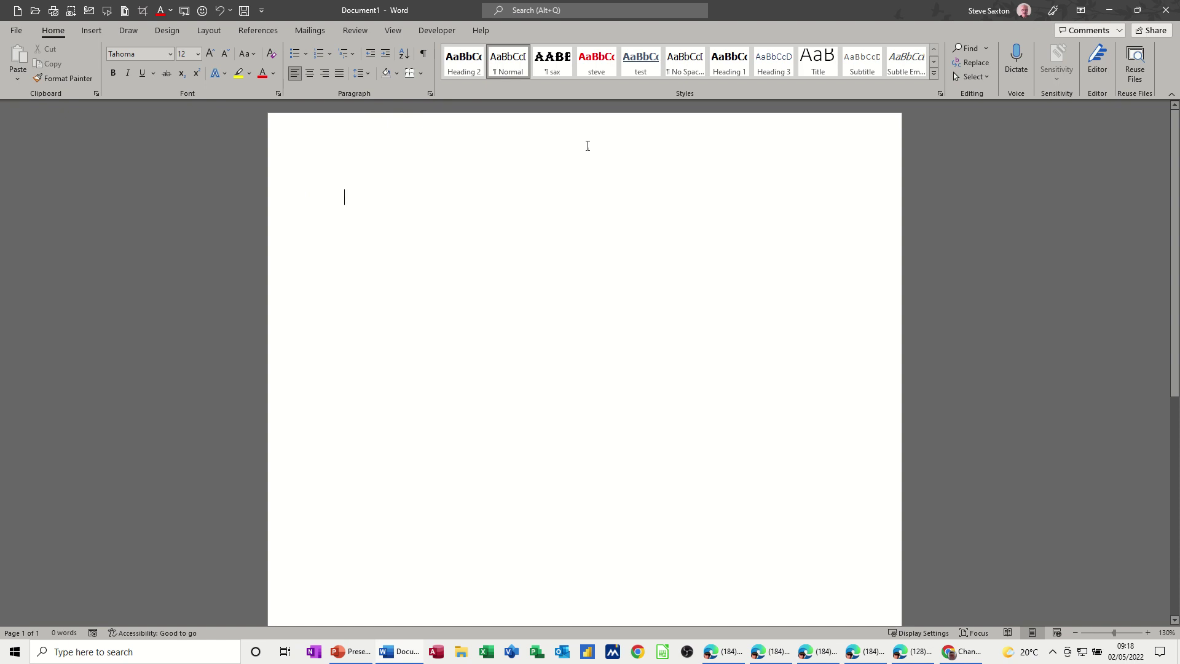
Step: Switch on the horizontal and vertical rulers from the View tab, then go back to Home
click(394, 32)
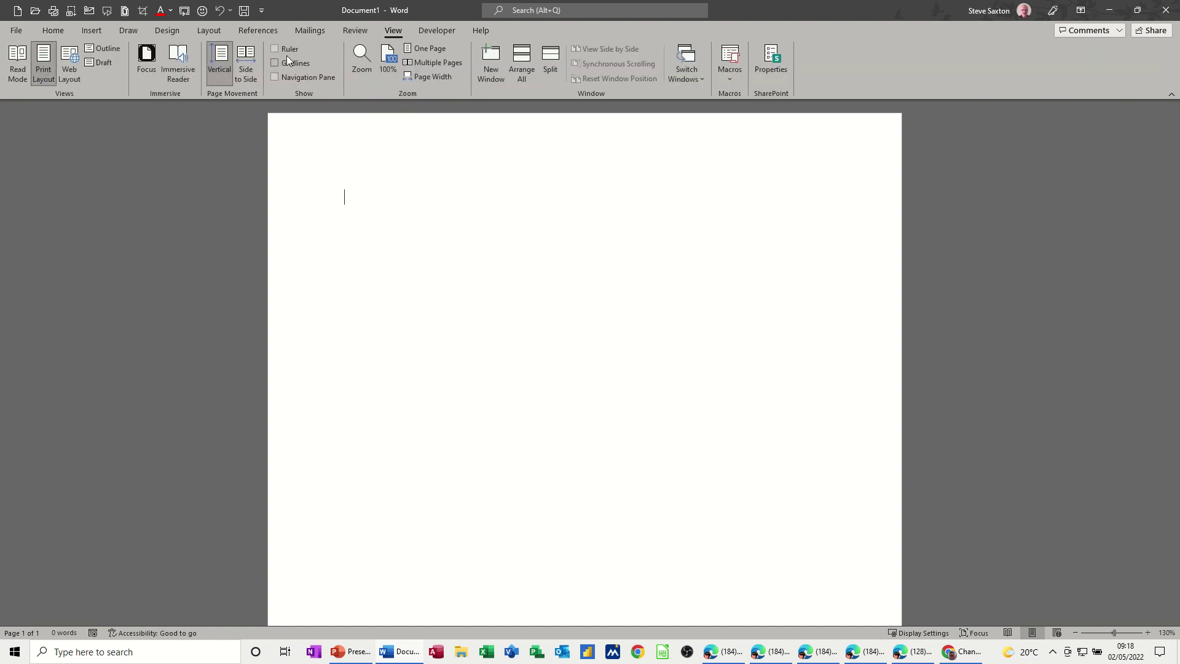
click(277, 48)
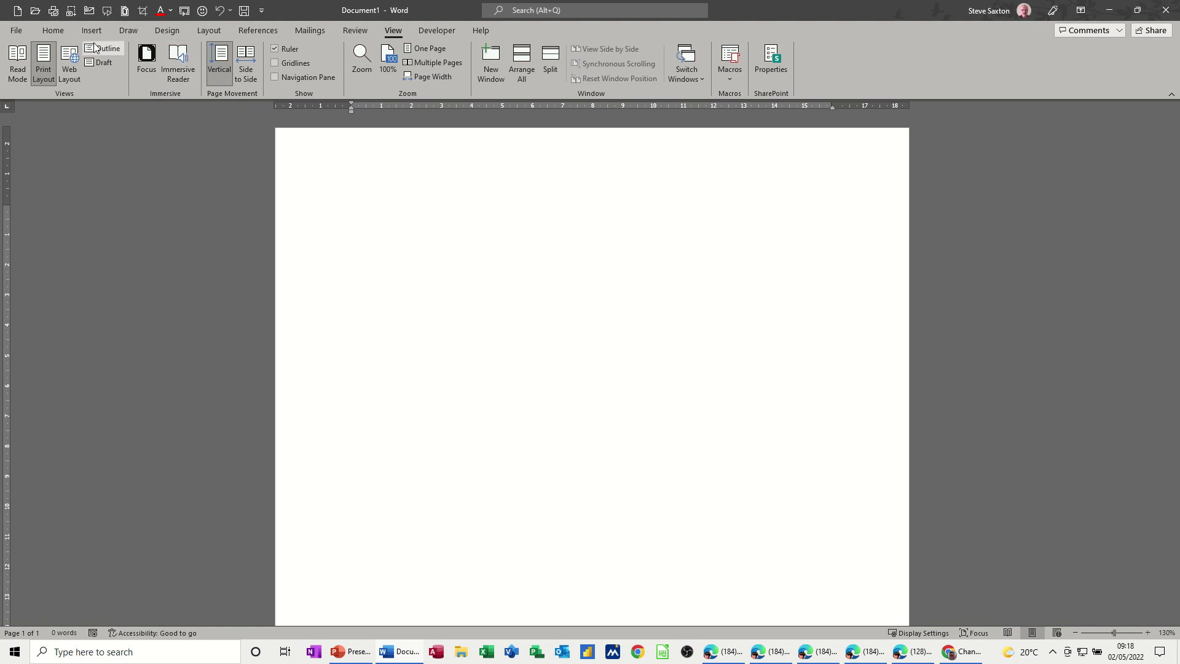
click(52, 32)
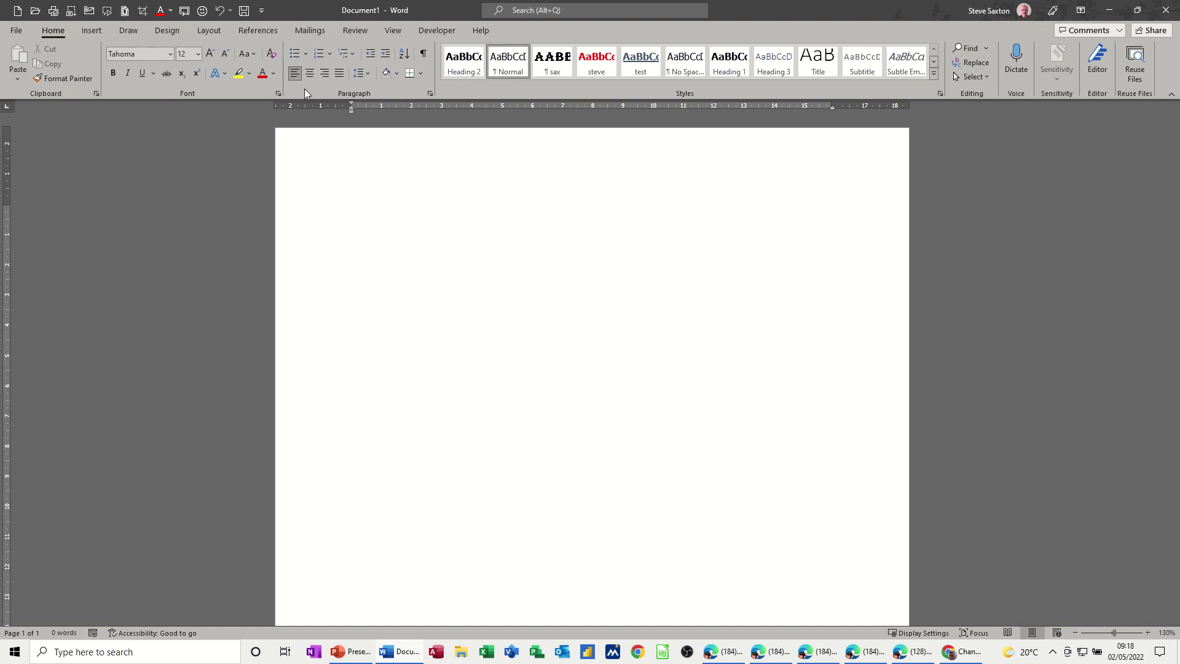
click(430, 94)
drag(540, 155, 564, 151)
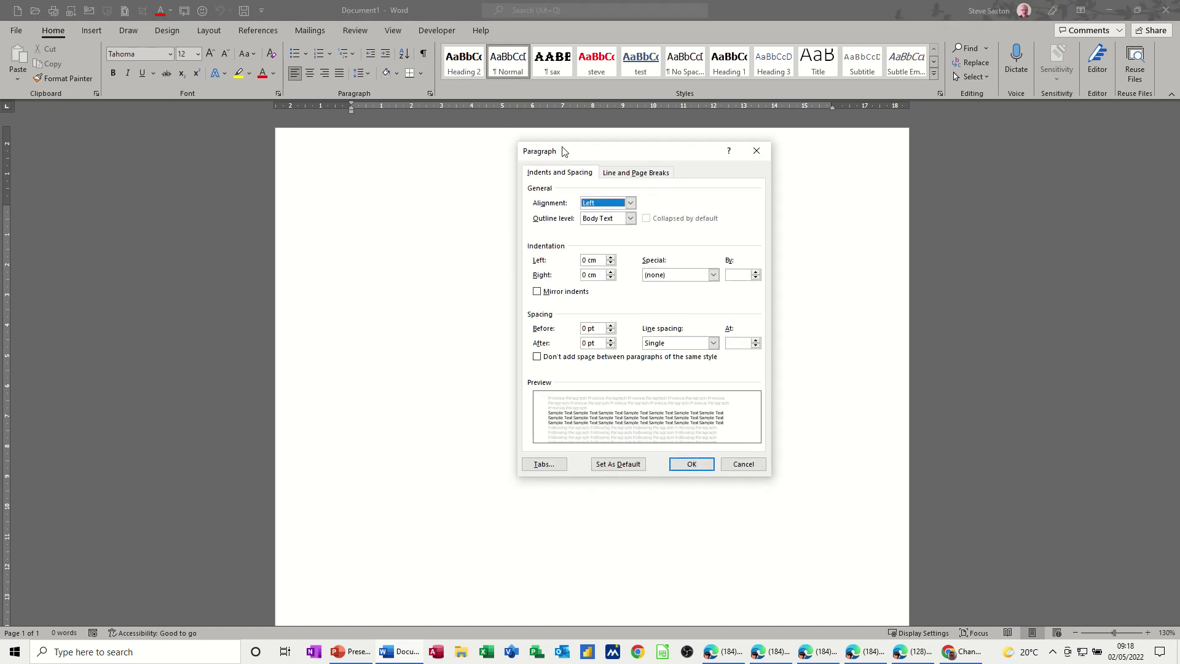
click(545, 465)
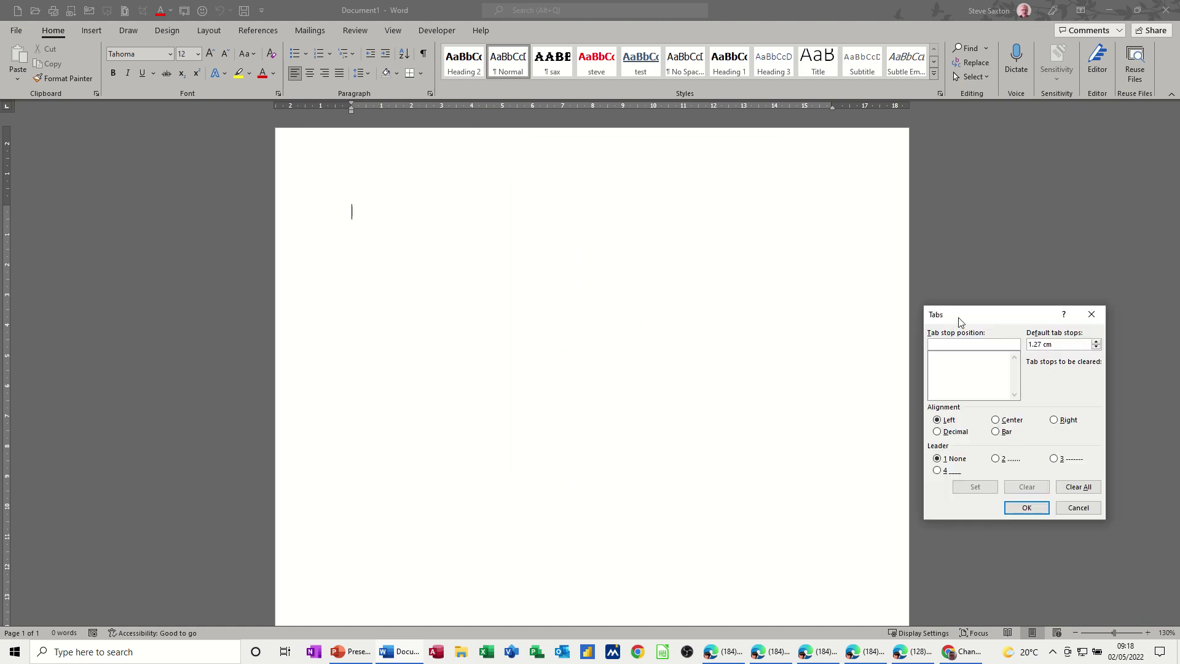
drag(961, 319, 514, 247)
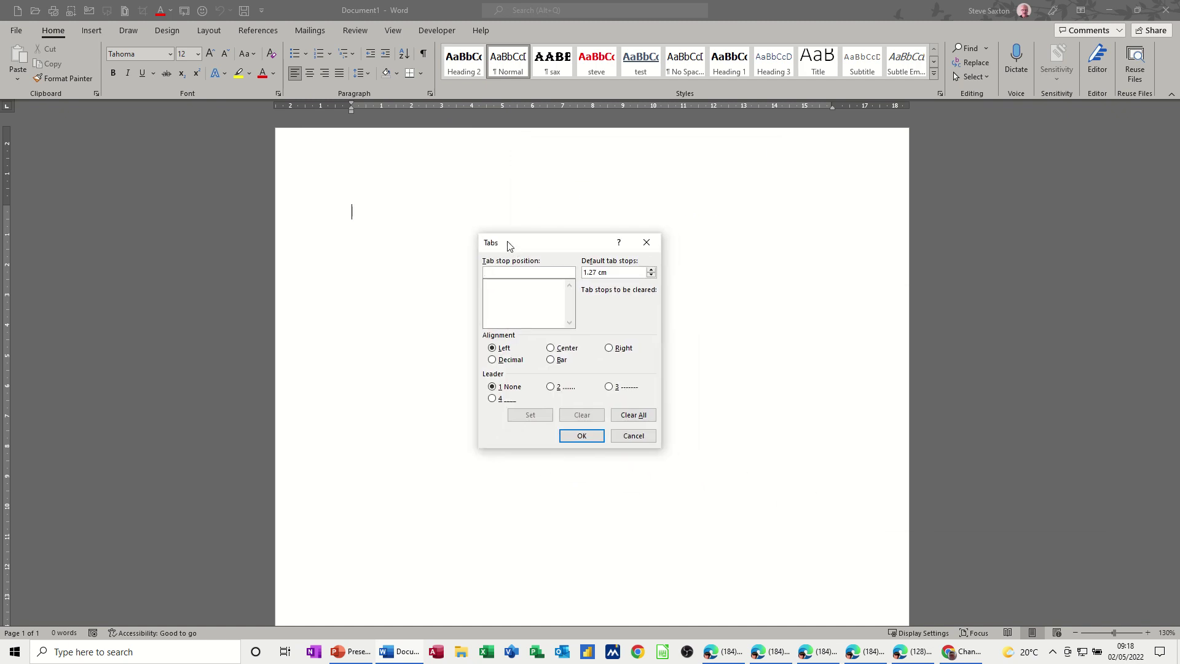
click(639, 438)
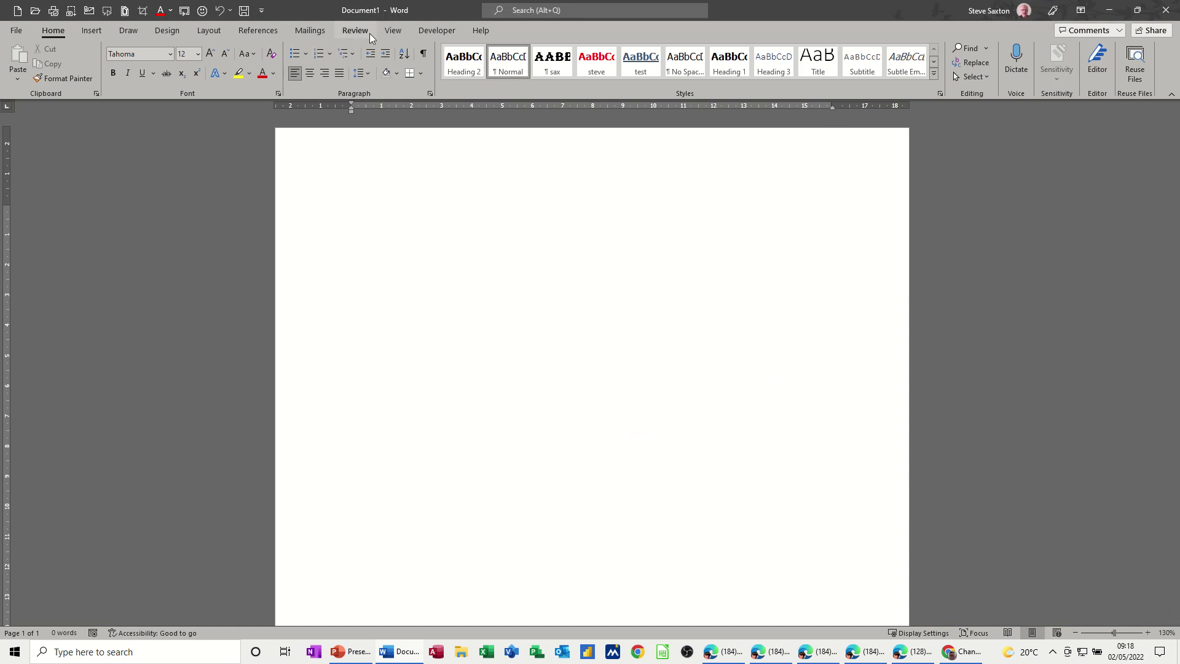
Step: Untick Ruler on the View tab to hide both rulers, then go back to Home
click(391, 30)
click(288, 49)
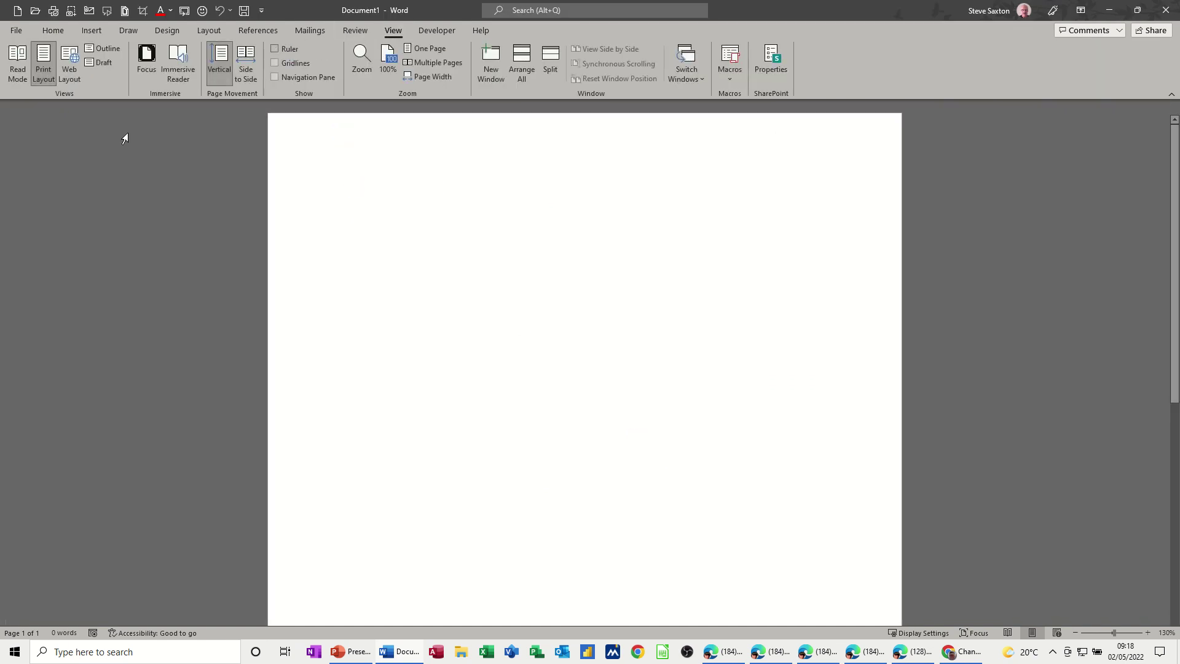
click(58, 31)
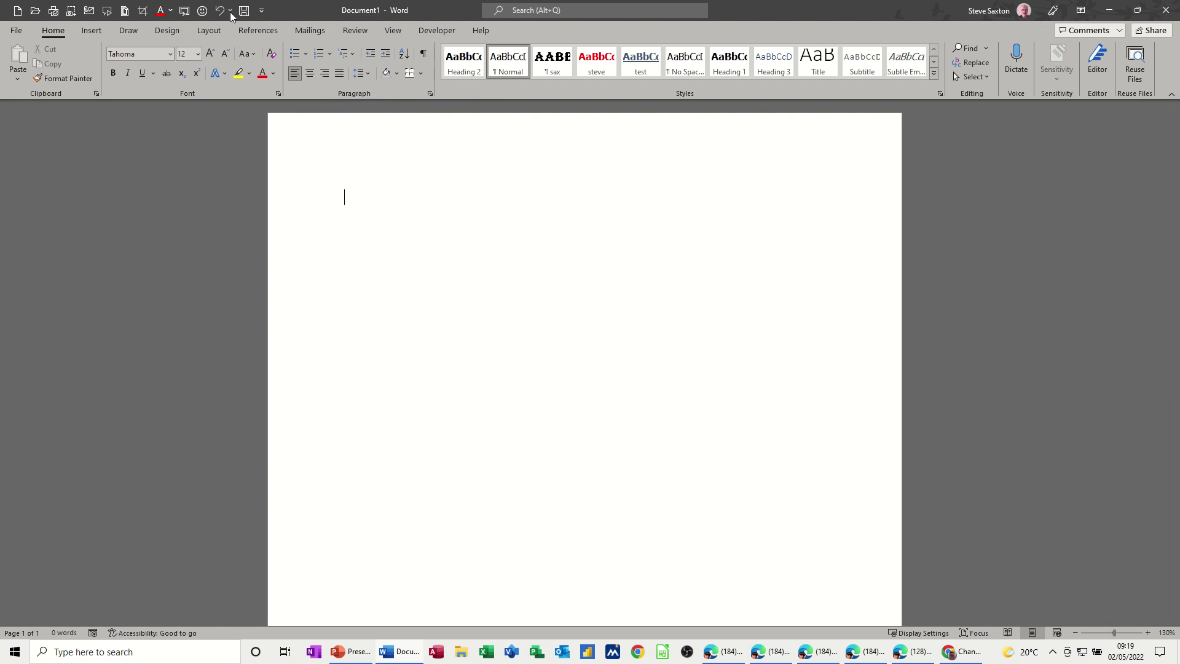
Step: Add the Tabs... command from All Commands to the Quick Access Toolbar
click(261, 10)
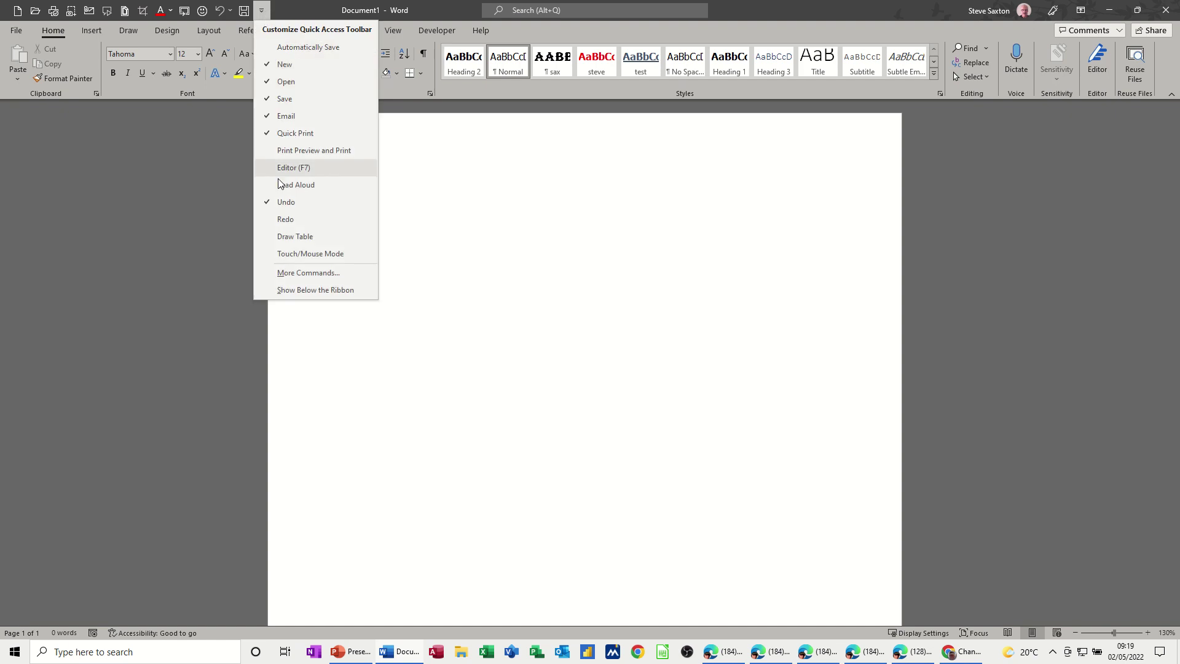
click(295, 273)
click(507, 183)
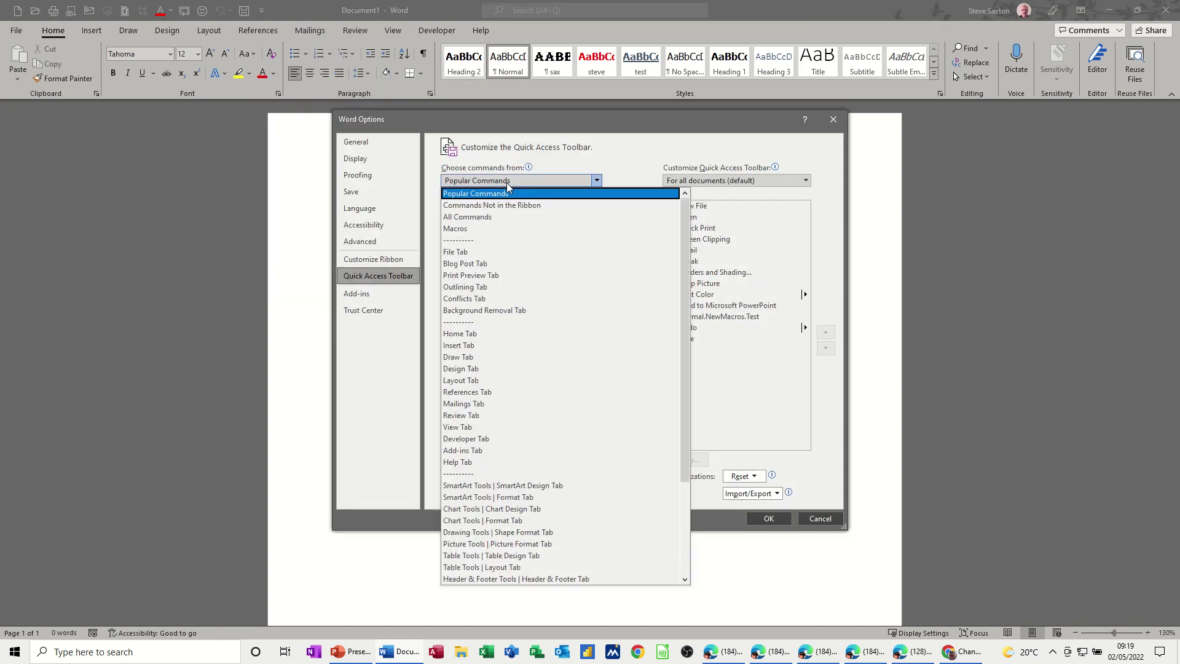
key(Escape)
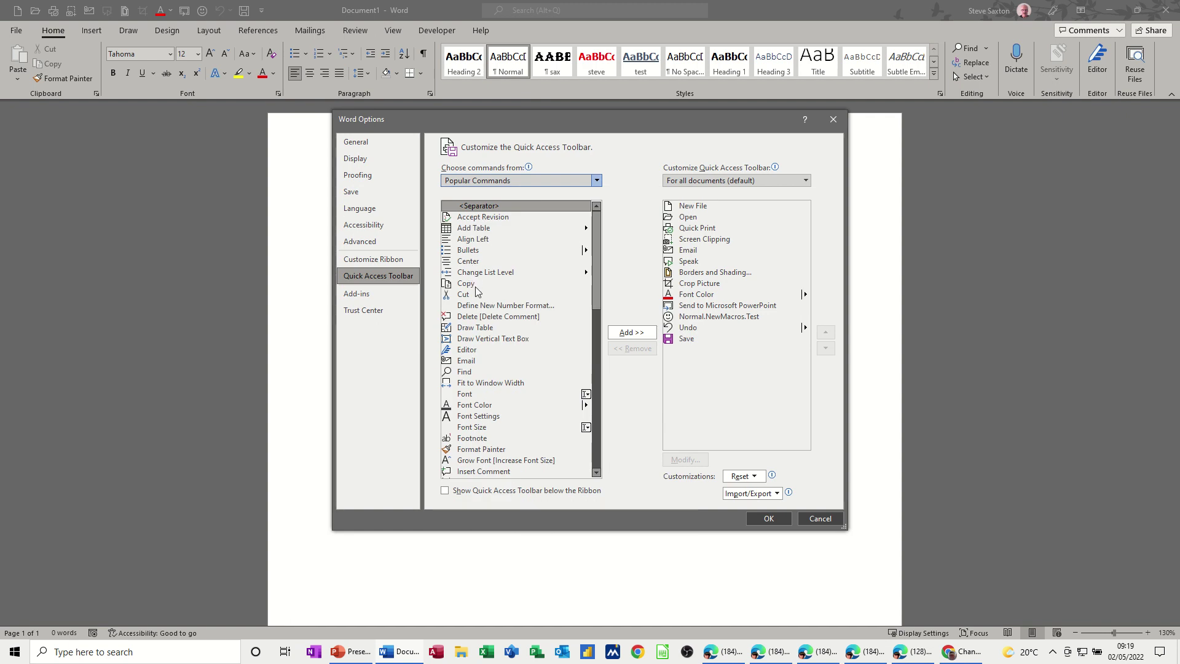
key(Down)
key(Down)
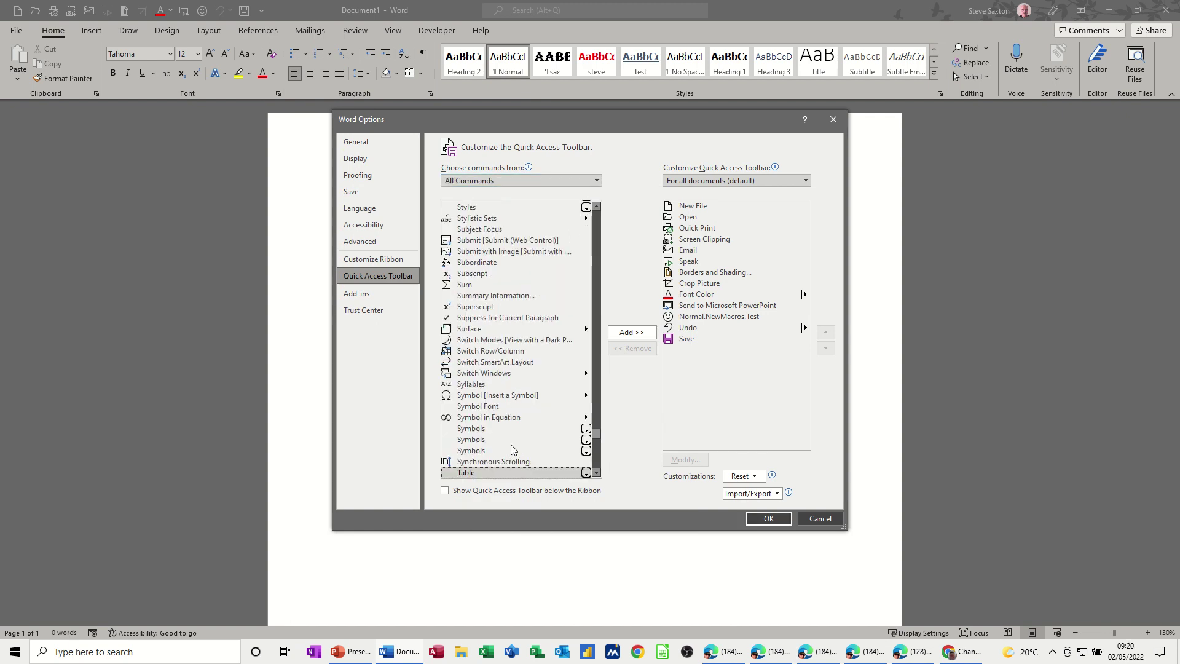
scroll(511, 445, down, 5)
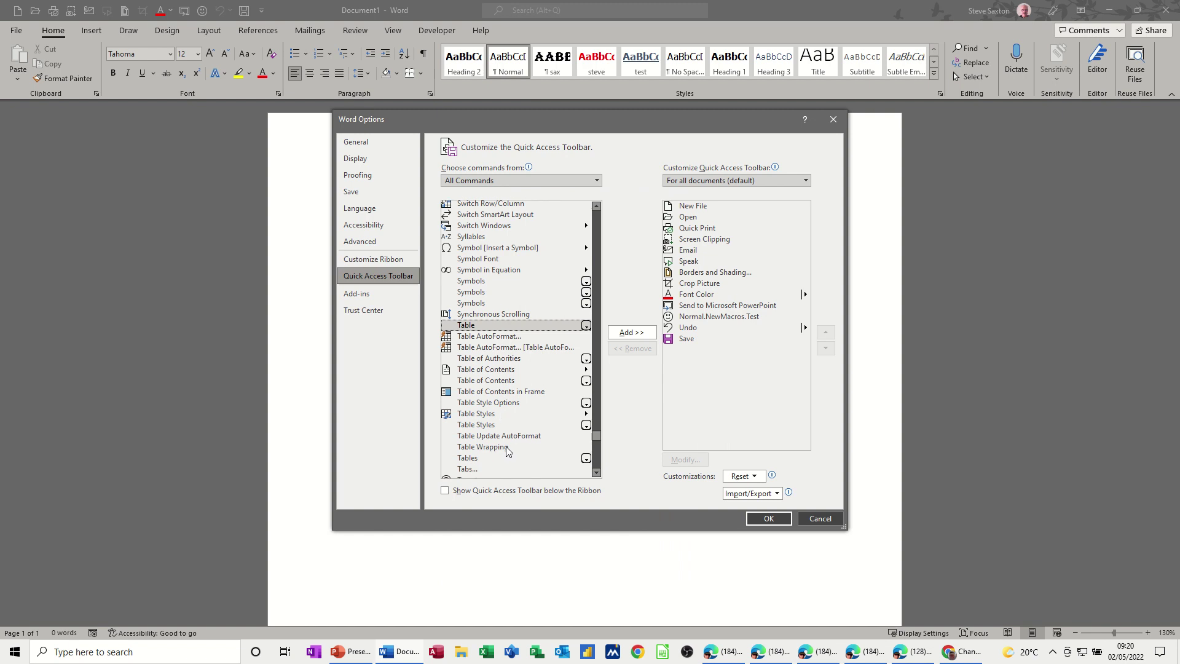
scroll(508, 451, down, 1)
click(466, 440)
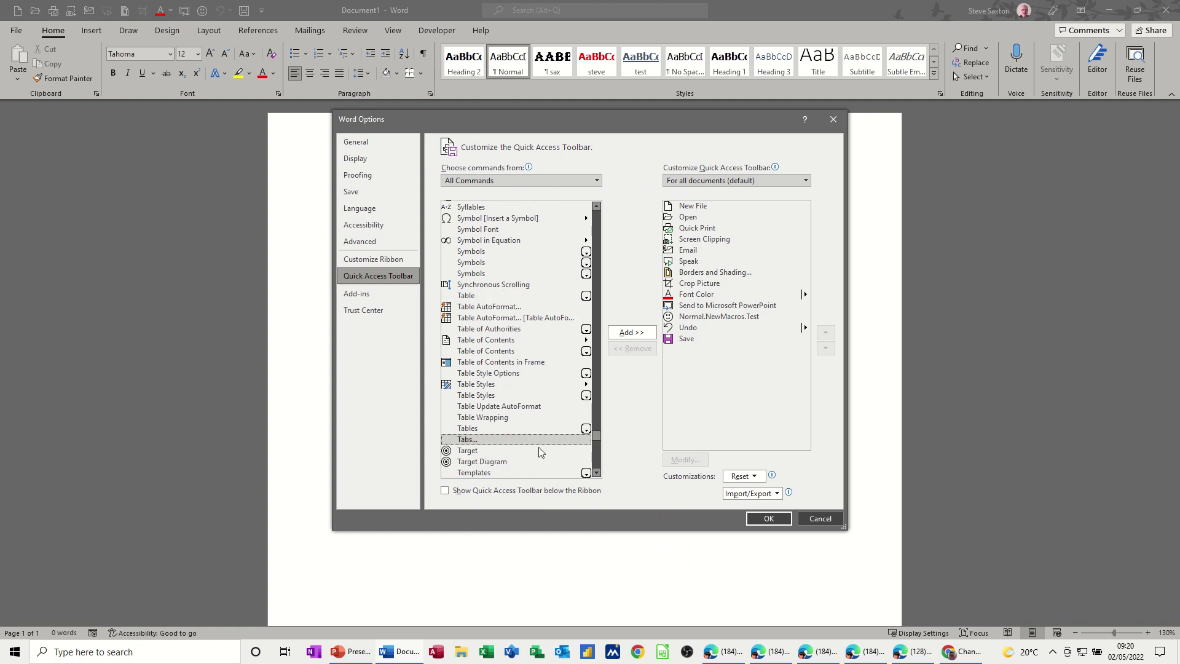
click(632, 332)
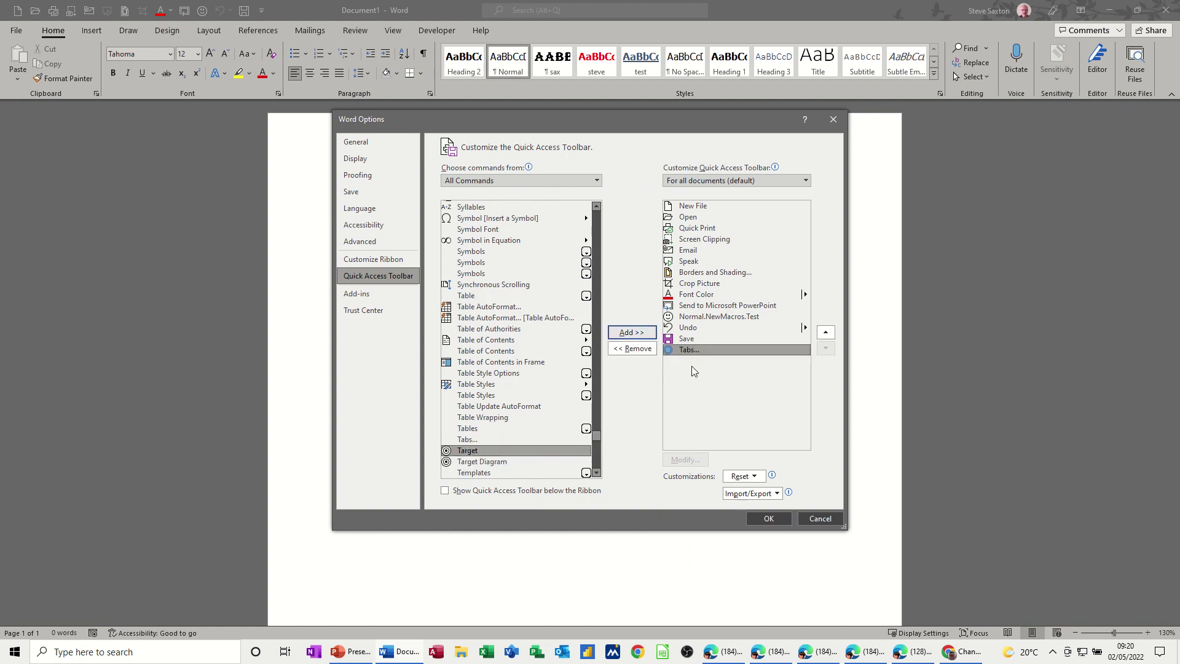
click(768, 519)
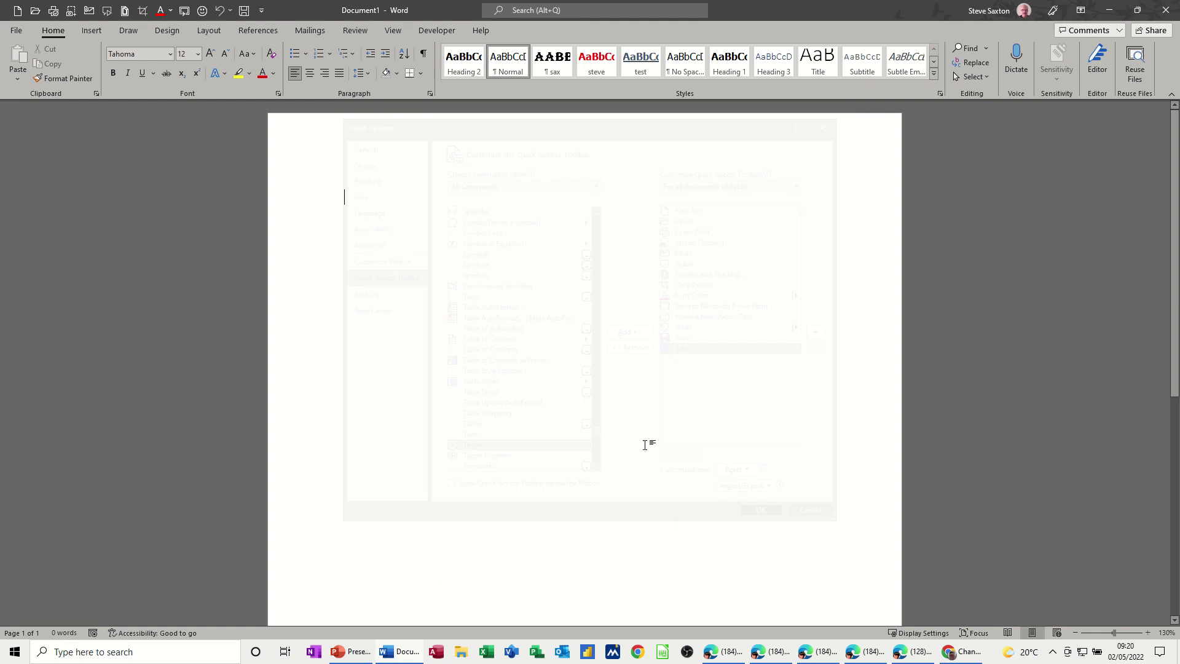
Step: Test opening the Tabs dialog from the new toolbar button and from Paragraph settings, closing it unchanged
click(262, 11)
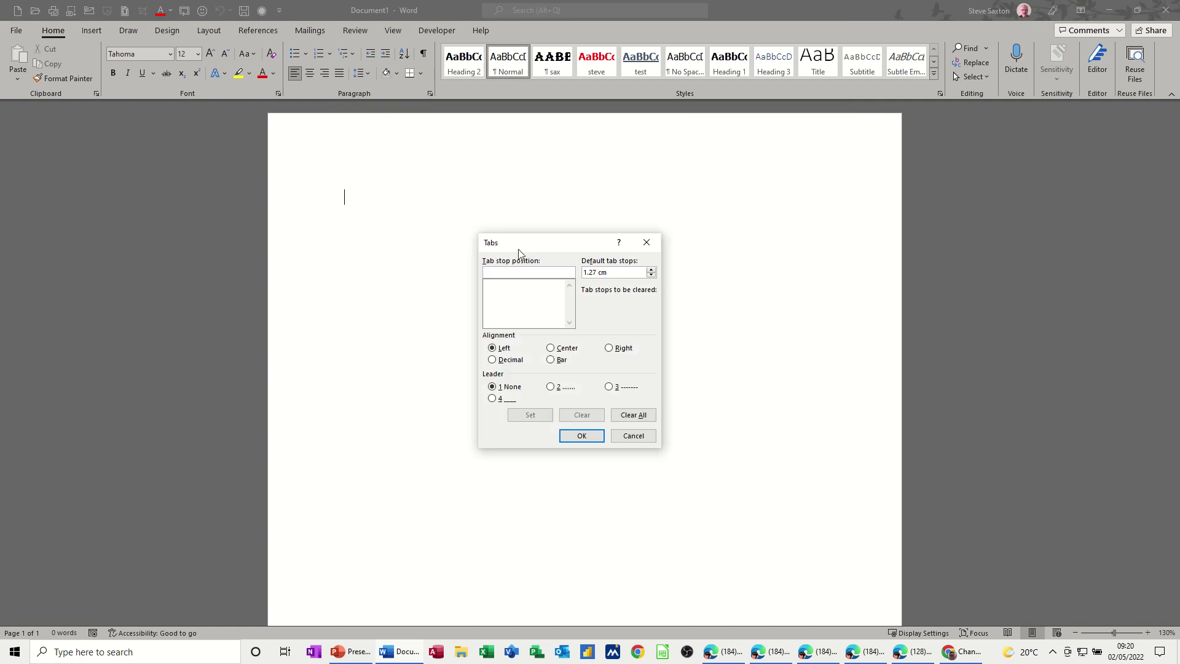
click(646, 243)
click(429, 94)
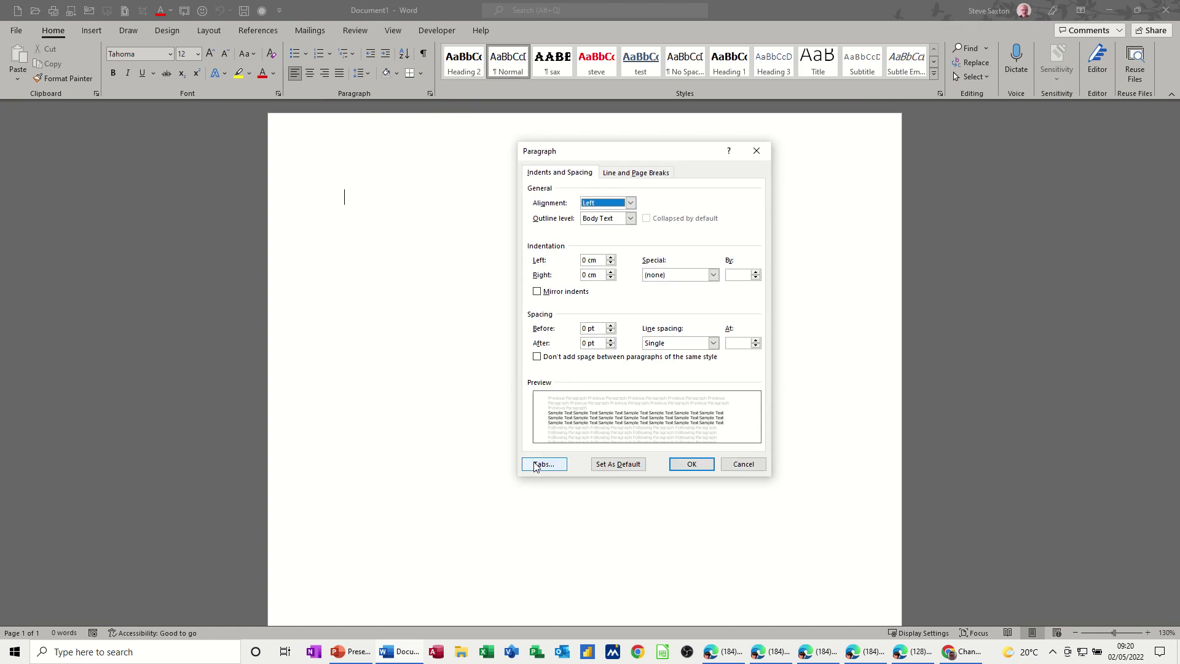
click(543, 465)
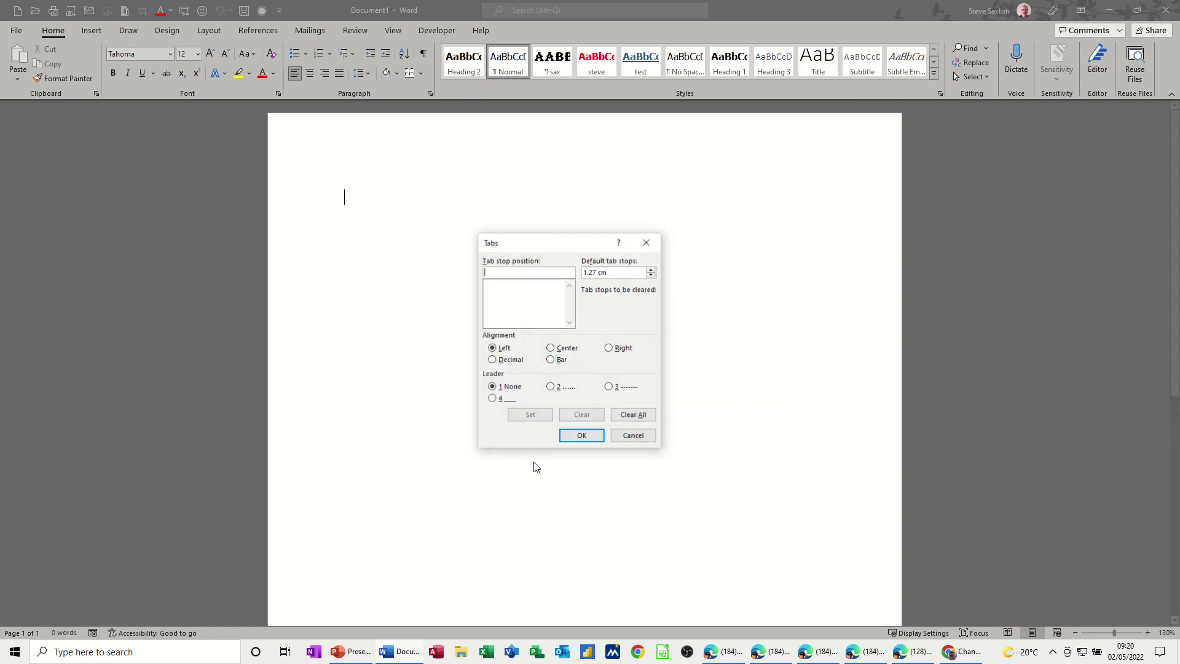
click(622, 439)
click(263, 11)
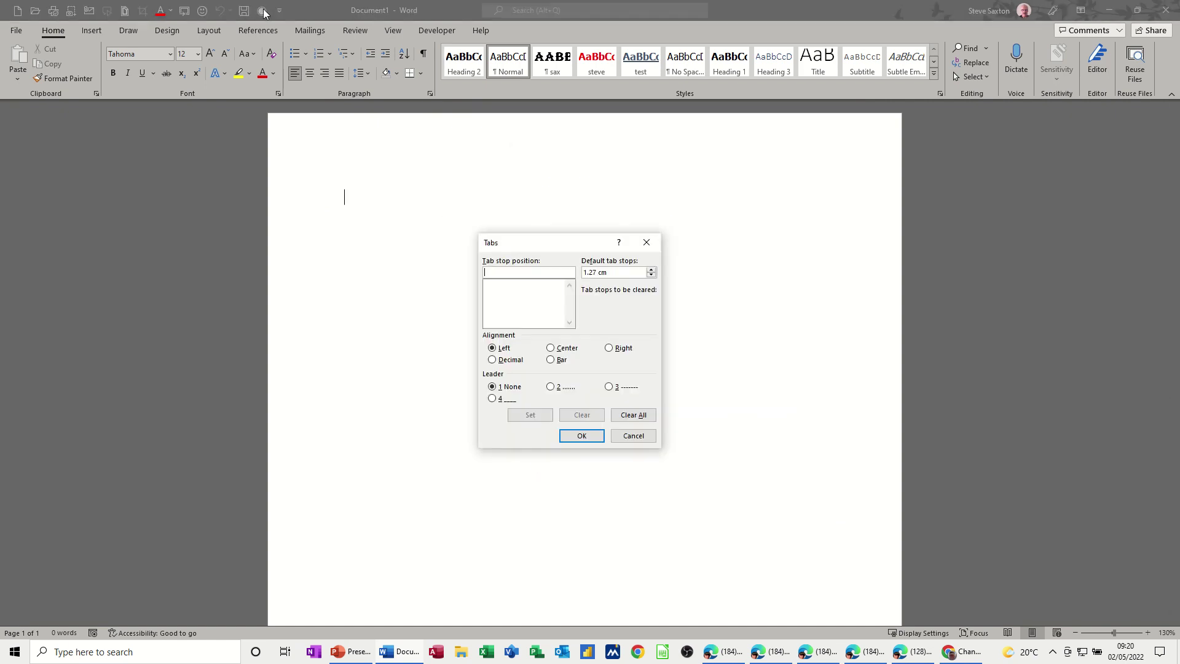
click(645, 242)
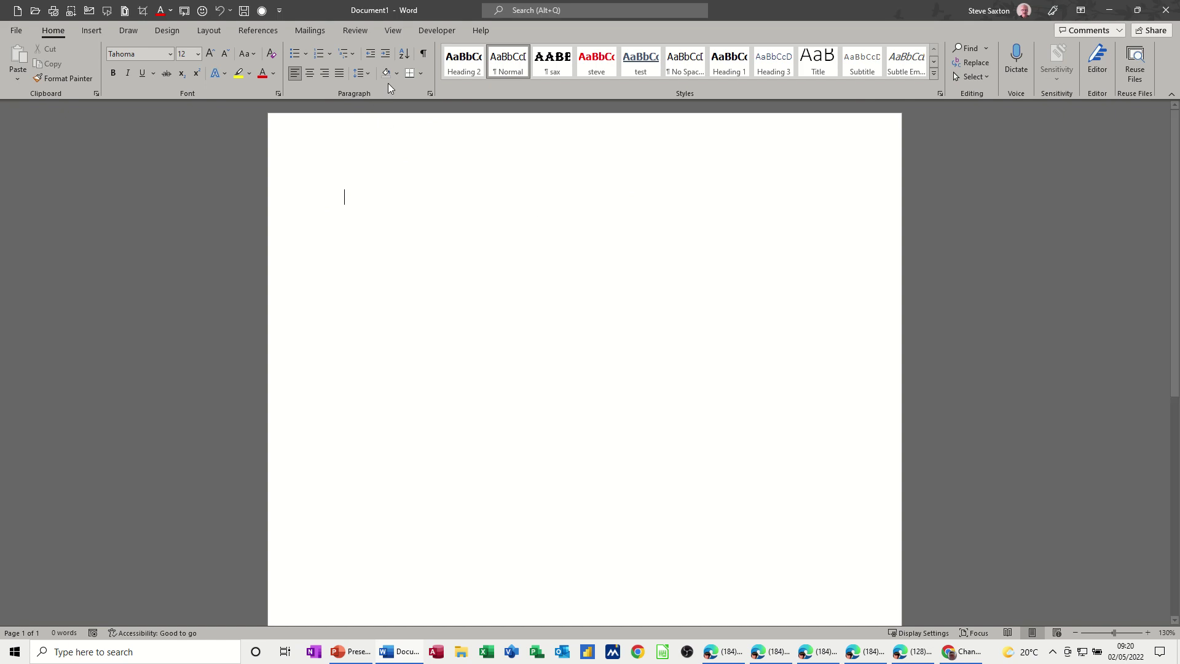
Step: Turn the rulers back on and type Name, Age, Gender, Email separated by tabs
click(389, 36)
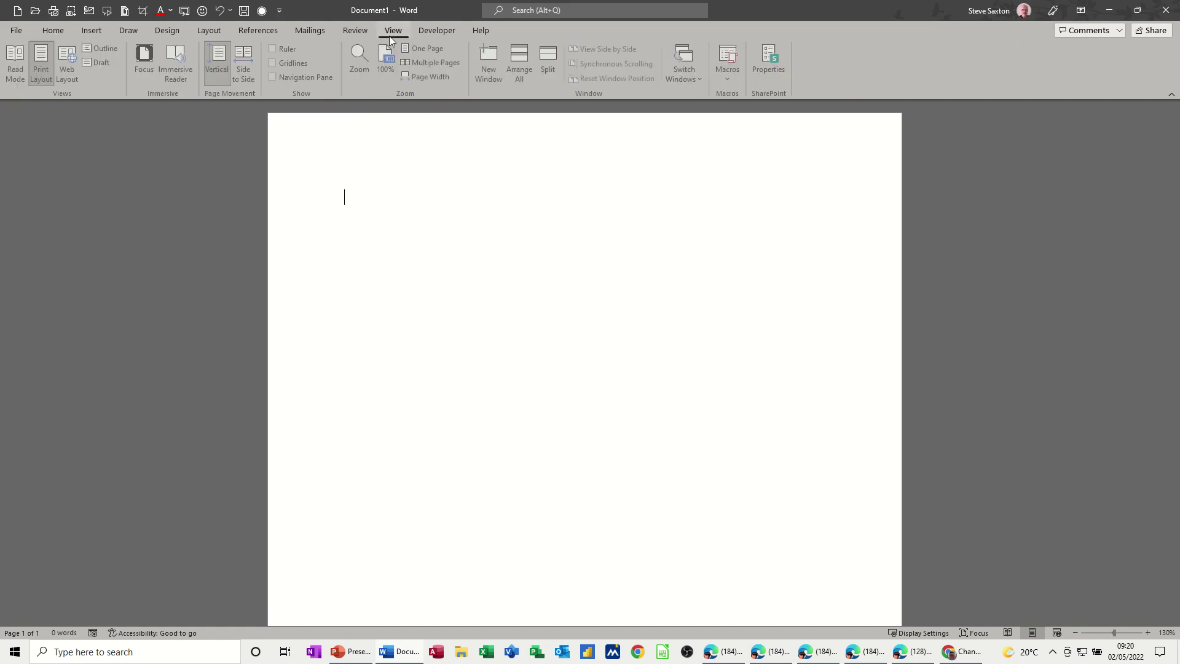
click(274, 49)
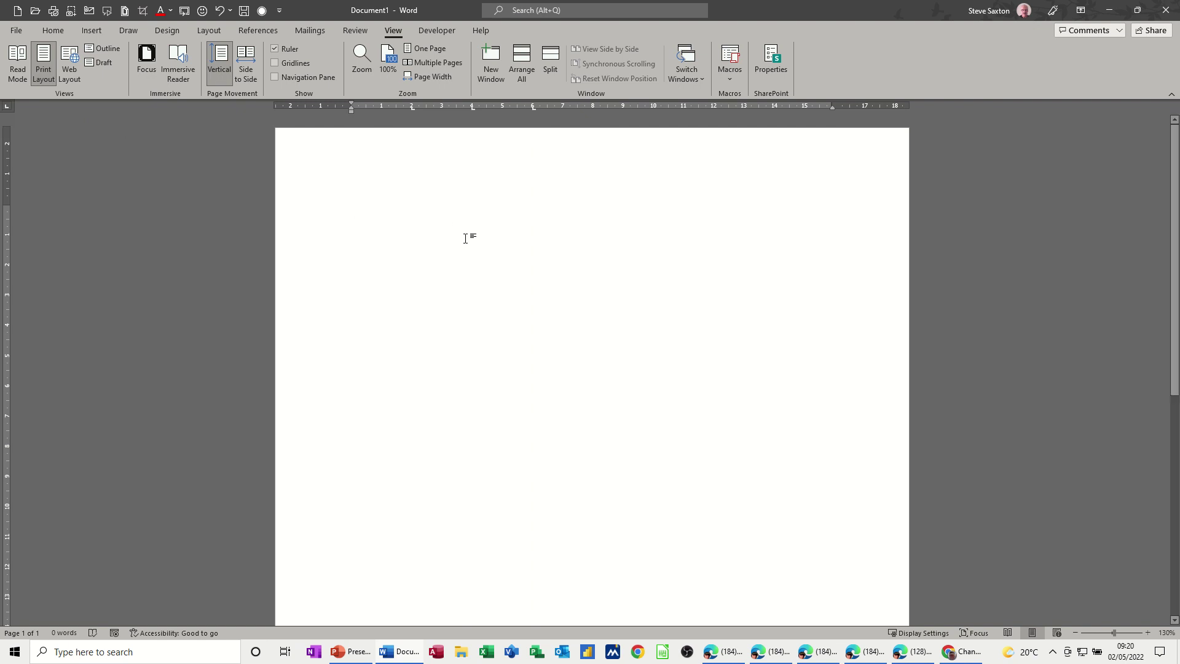
text(Name	)
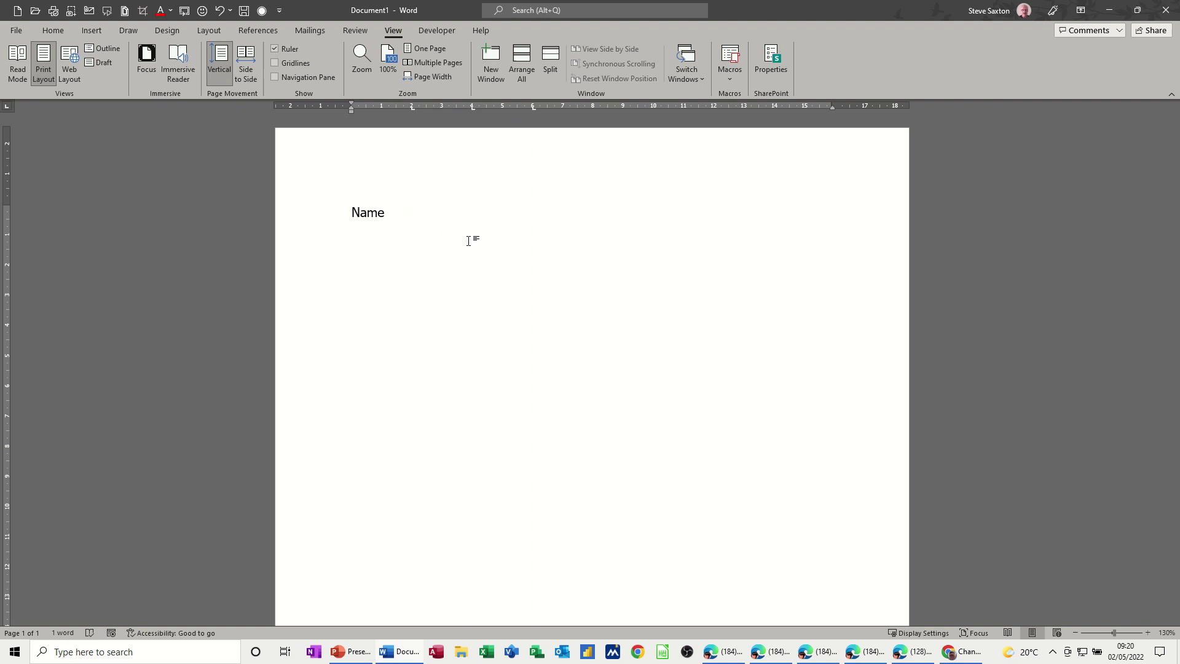
text(Age)
key(Tab)
text(Gender)
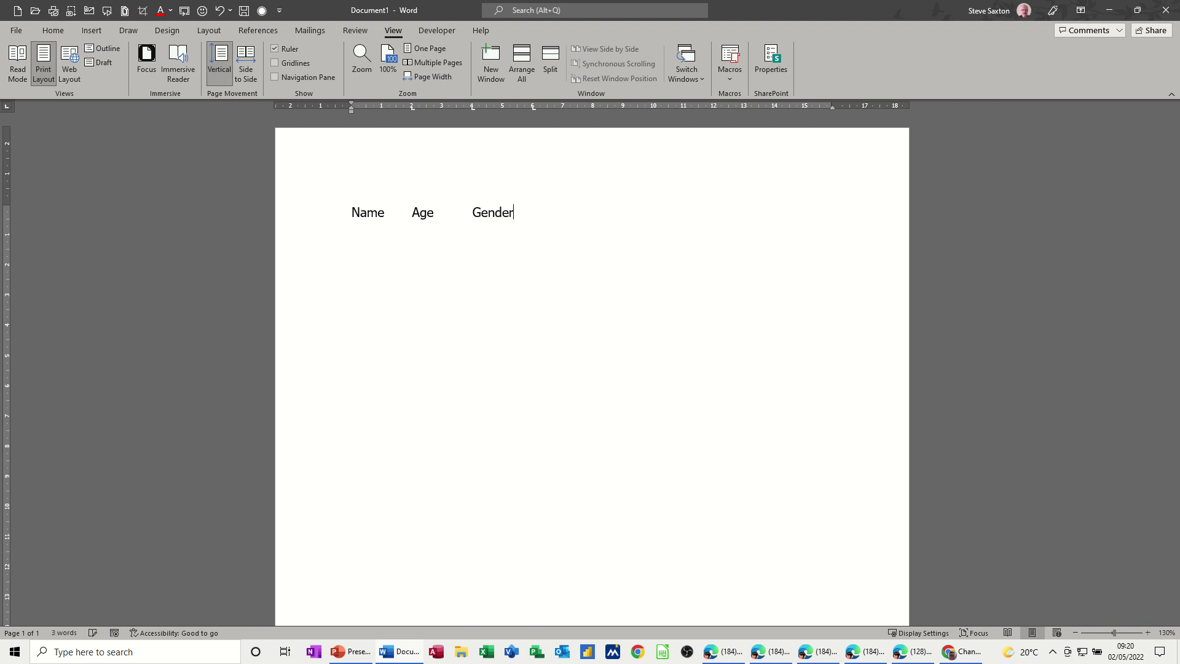
key(Tab)
text(Email)
Step: Remove the 6, 4 and 2 cm tab stops by dragging them off the ruler
click(534, 108)
click(472, 109)
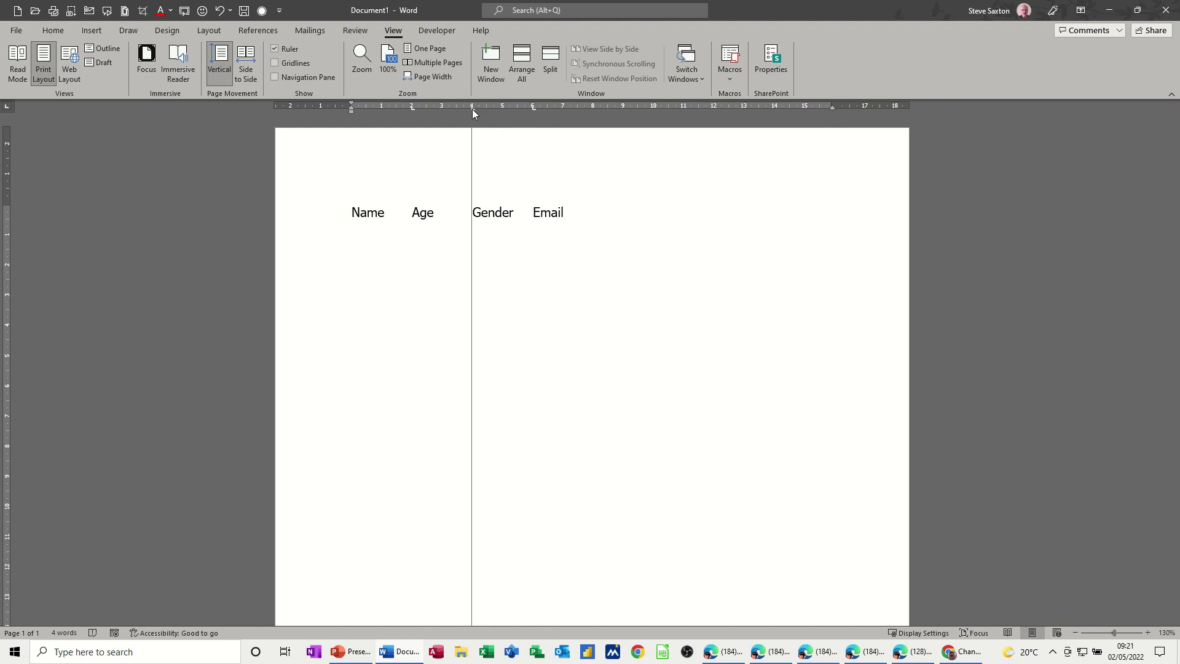
click(410, 108)
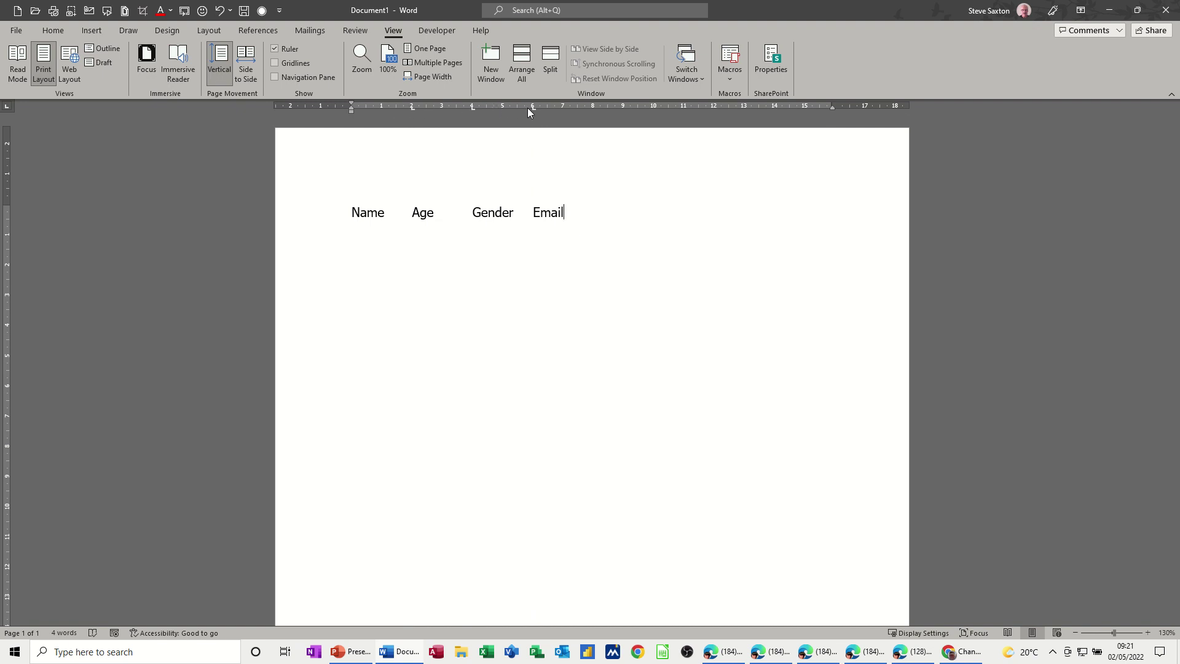
drag(533, 108, 530, 172)
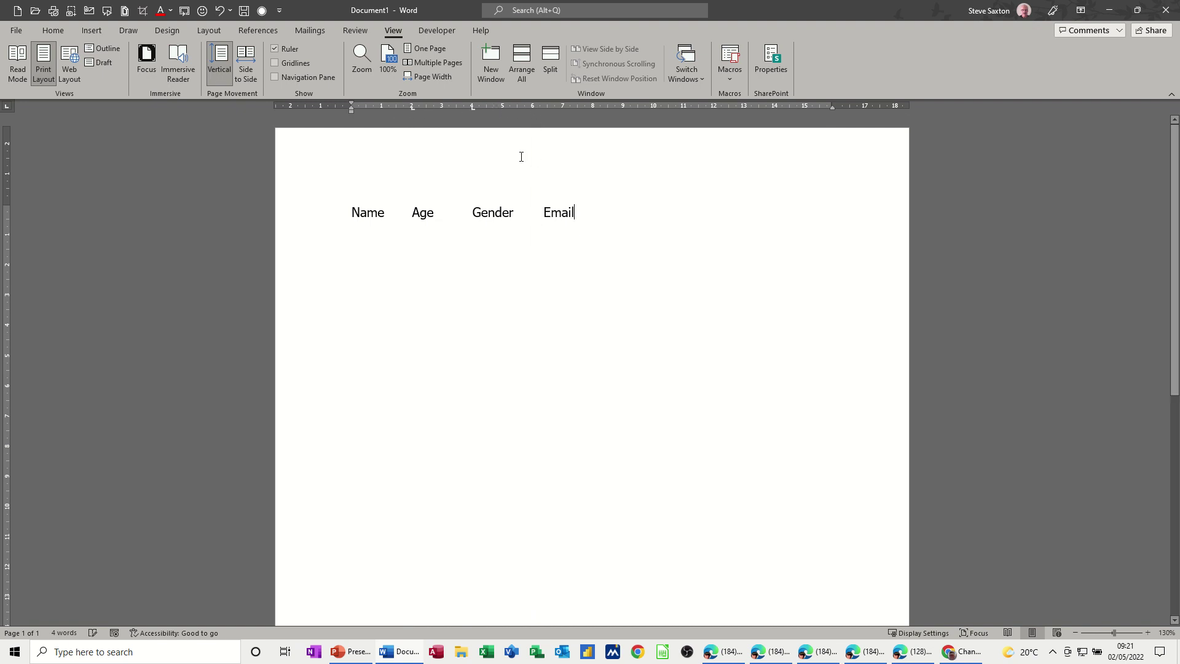
drag(473, 108, 473, 157)
drag(414, 109, 431, 189)
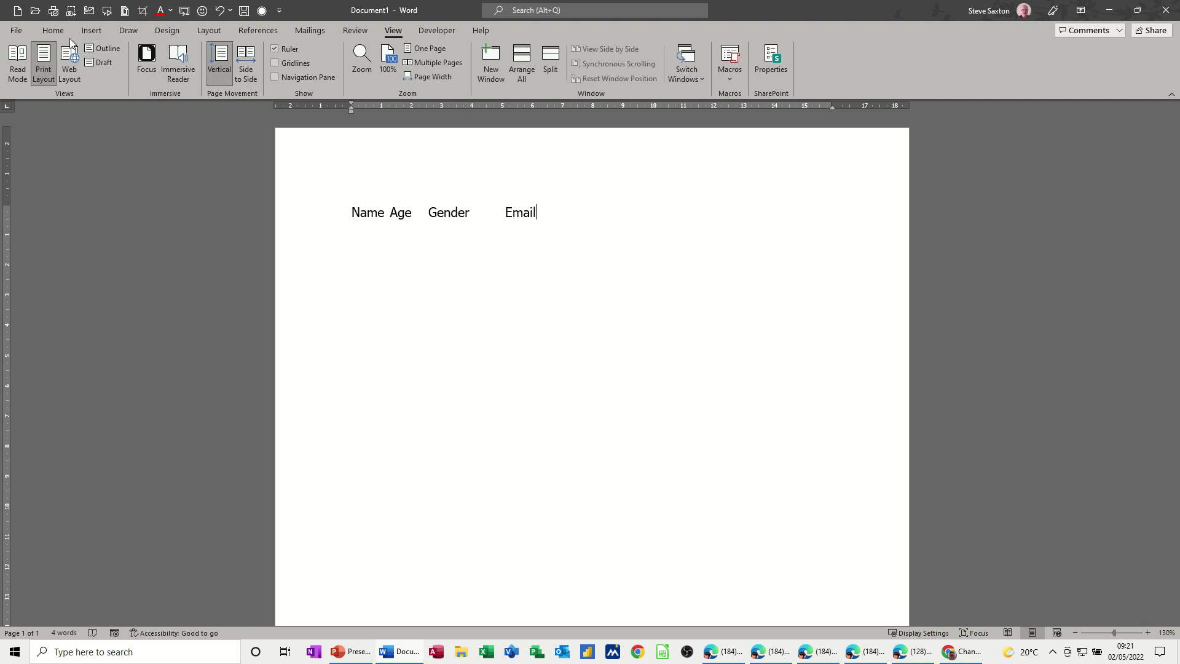
Step: Show formatting marks and delete the tabs between Name, Age, Gender and Email
click(55, 32)
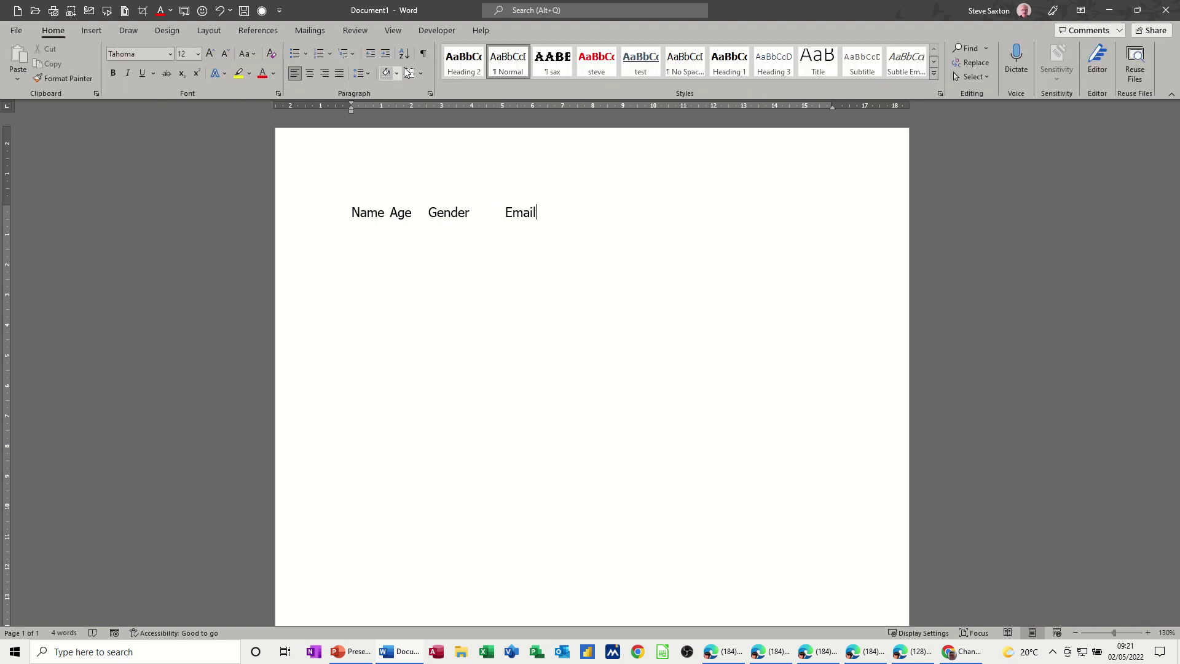
click(422, 54)
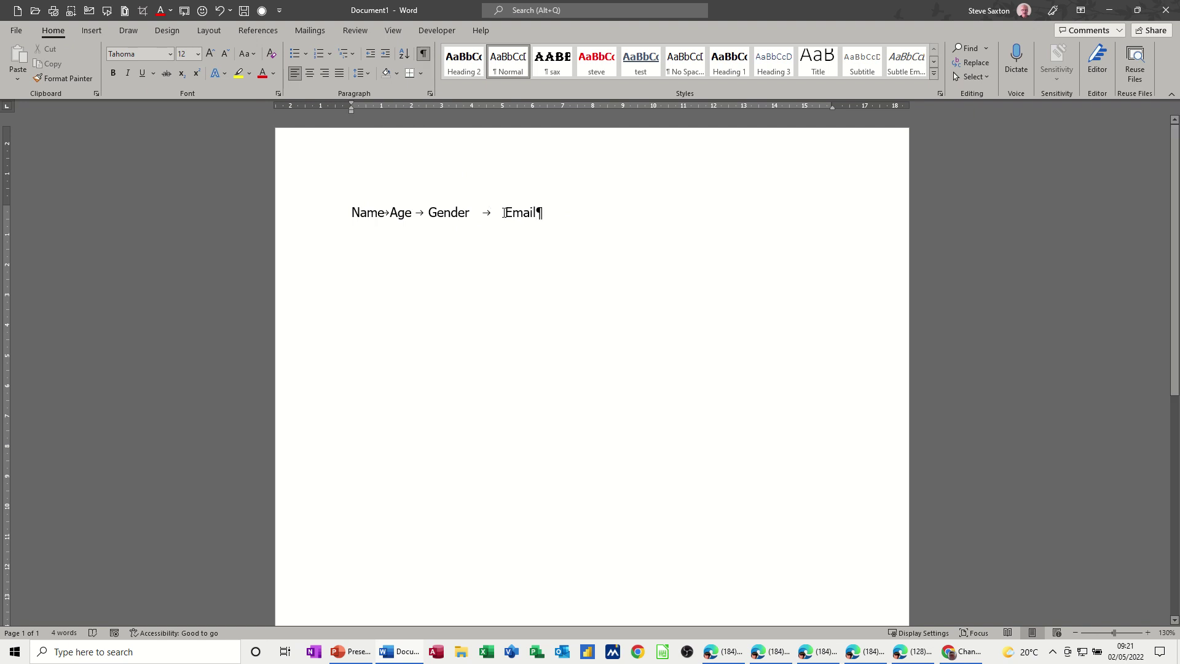
click(504, 213)
key(BackSpace)
click(426, 214)
key(BackSpace)
click(391, 215)
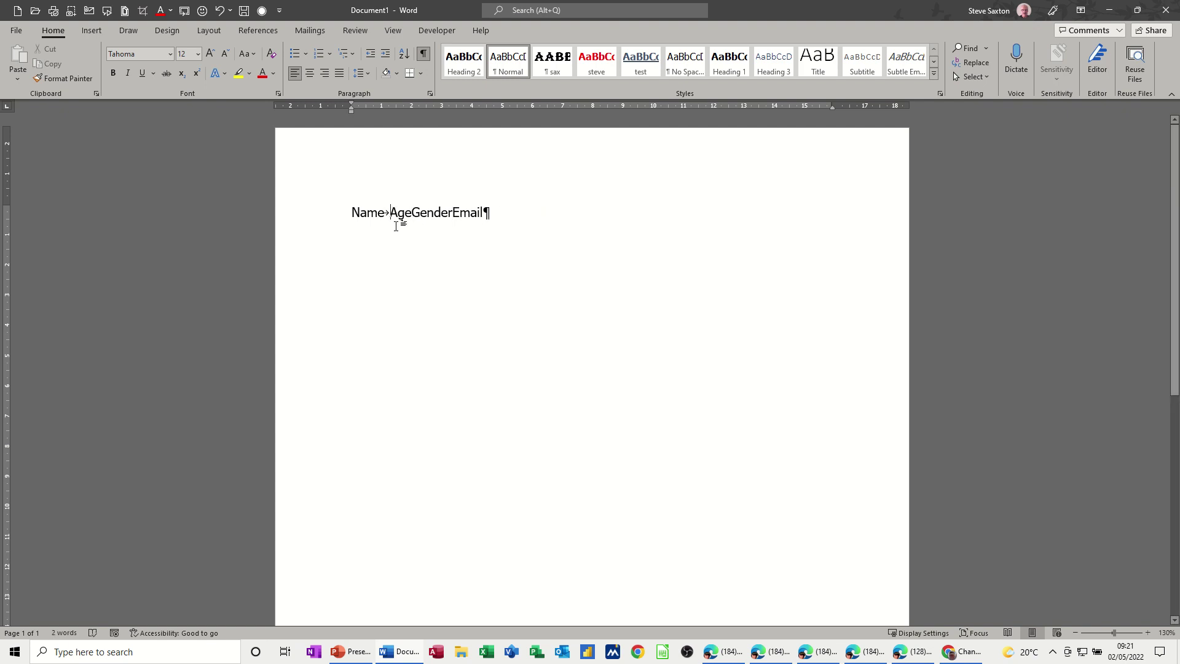
key(BackSpace)
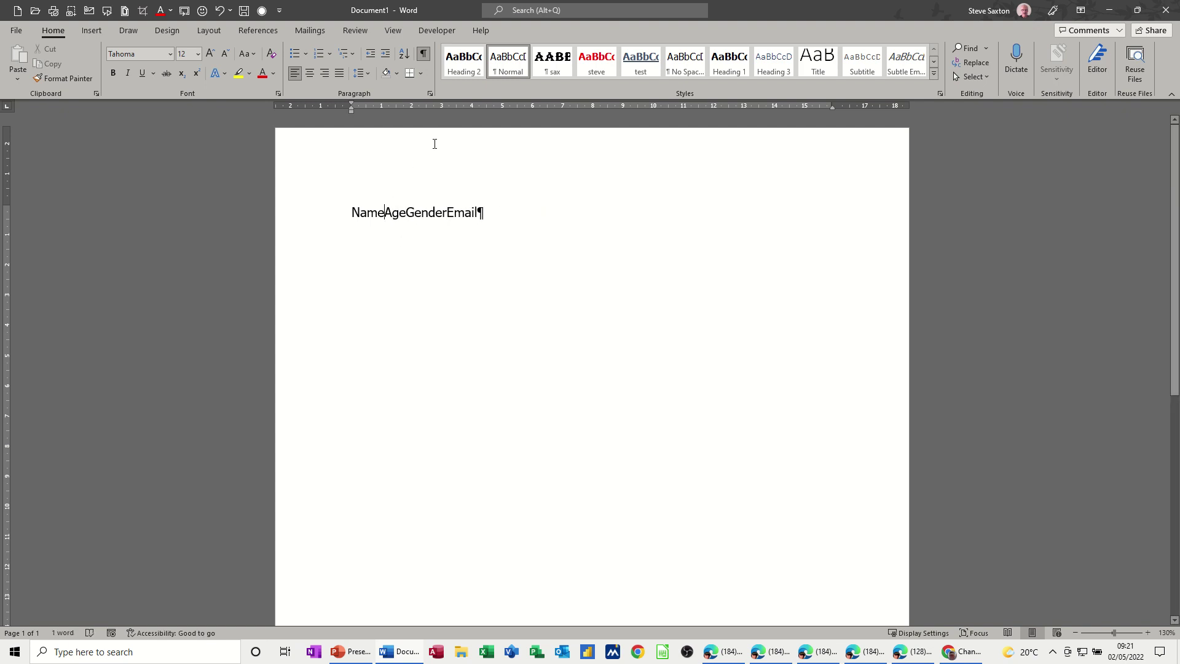
Step: Set left tab stops at 5, 8 and 13 cm and re-insert a tab before Age, Gender and Email
click(503, 108)
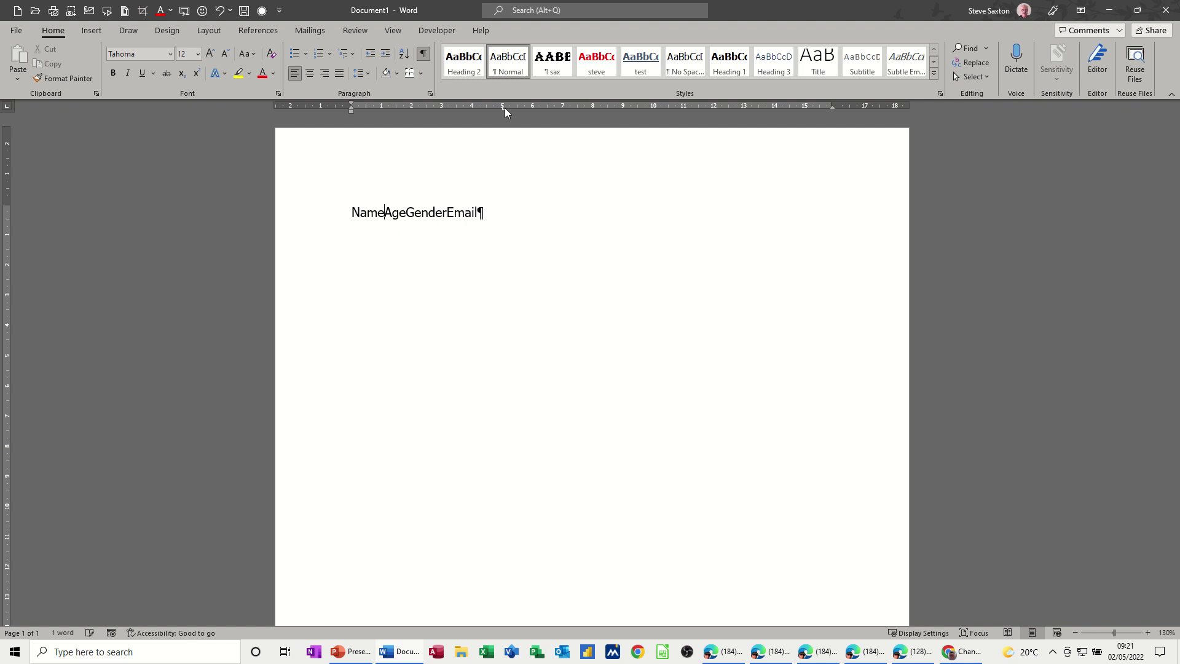
click(592, 108)
click(747, 108)
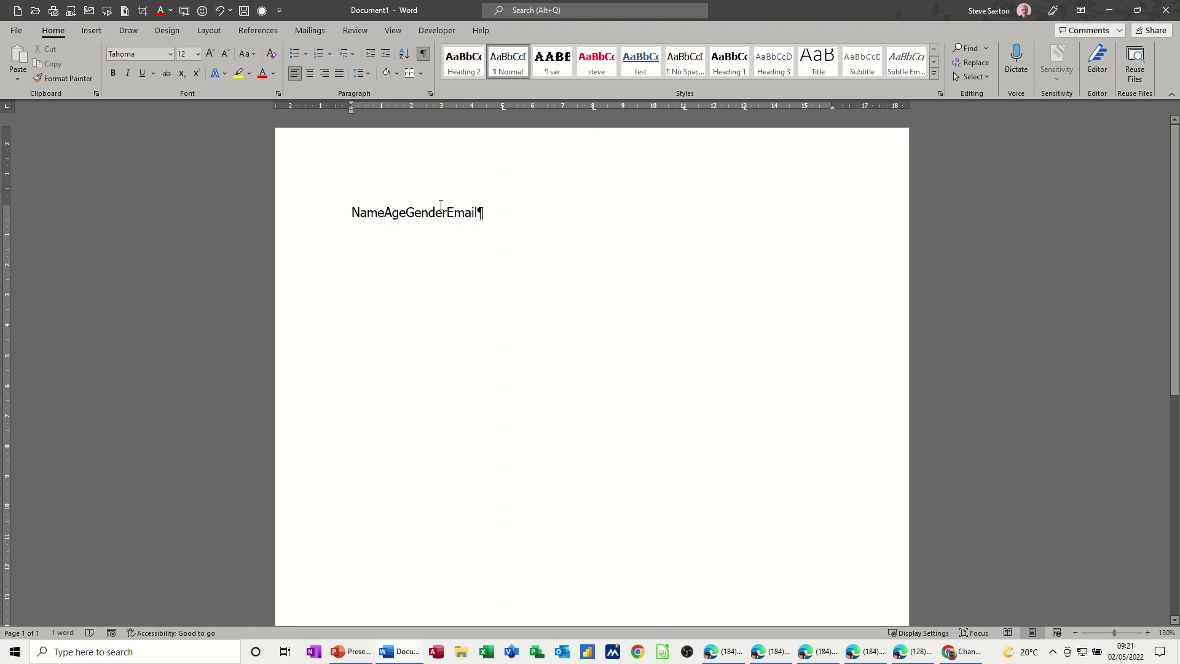
key(Tab)
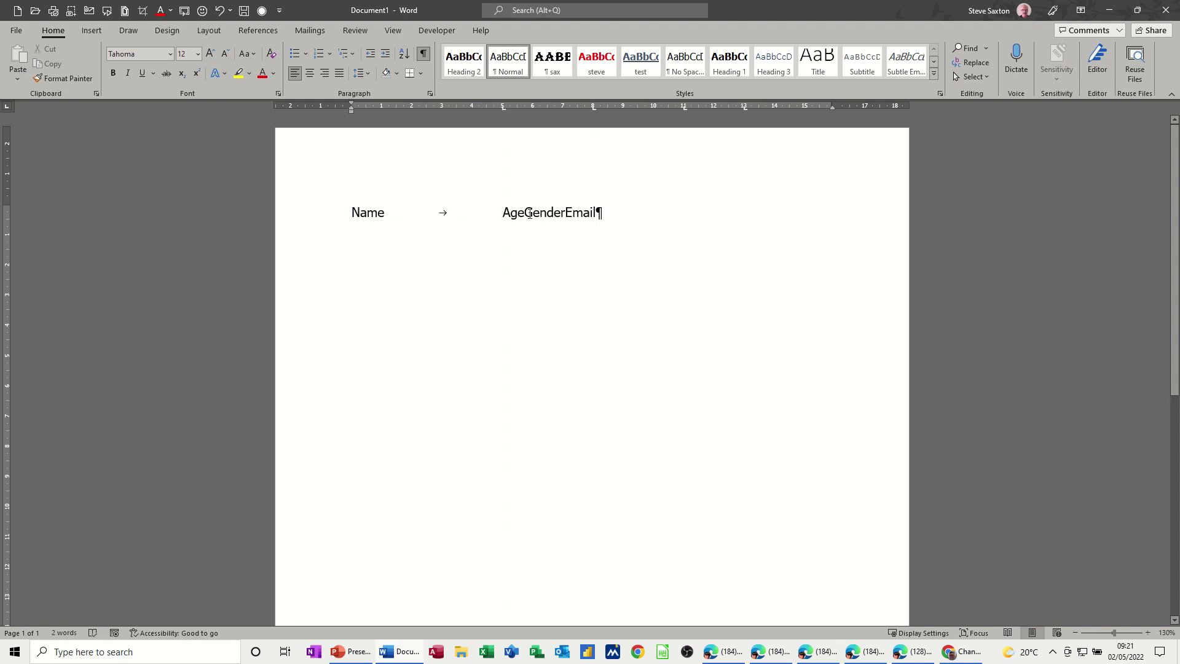
click(527, 214)
key(Tab)
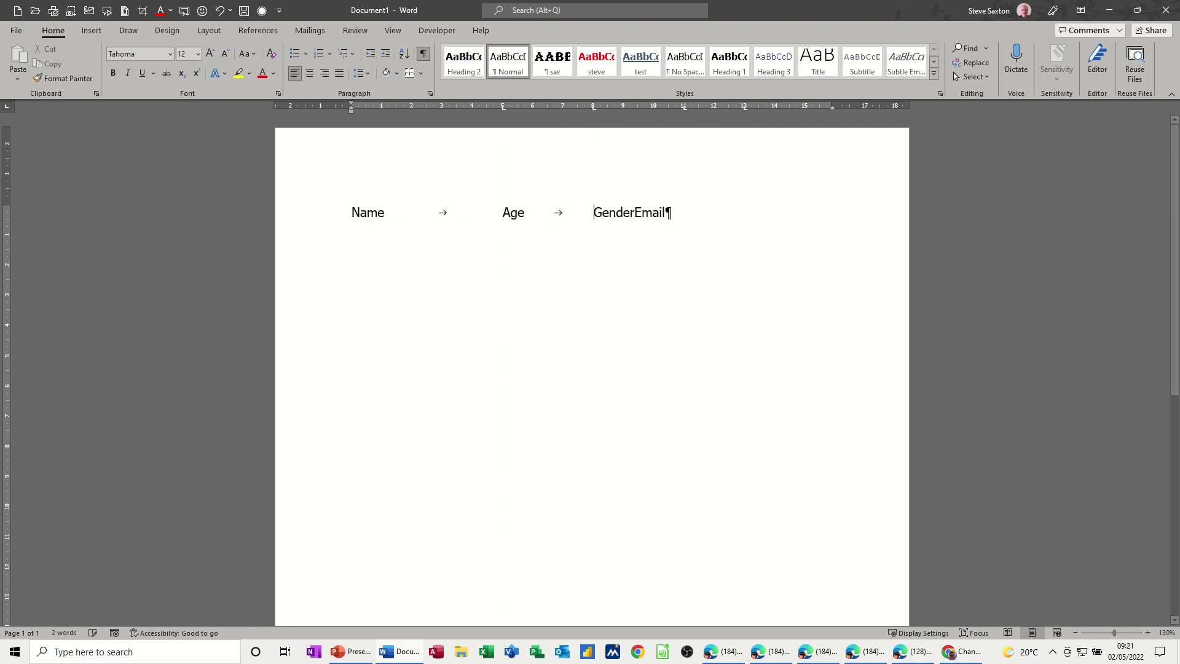
click(637, 213)
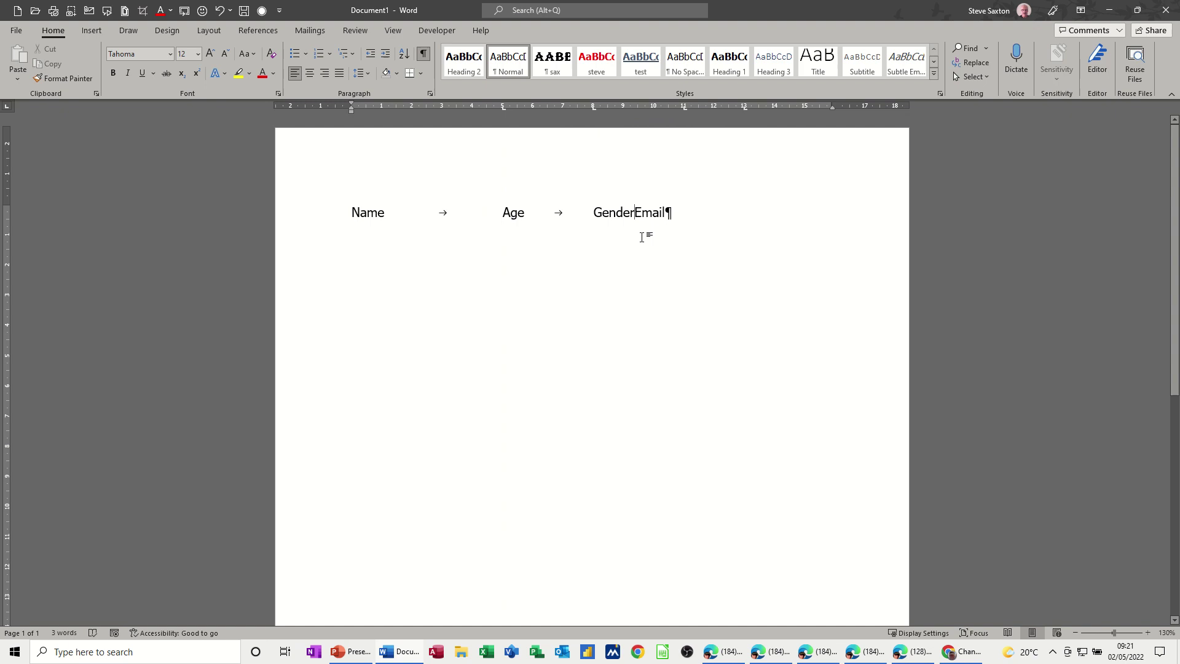
key(Tab)
key(Tab)
Step: Delete the Name/Age/Gender/Email line and cycle the tab selector through the tab stop types
click(287, 209)
key(Delete)
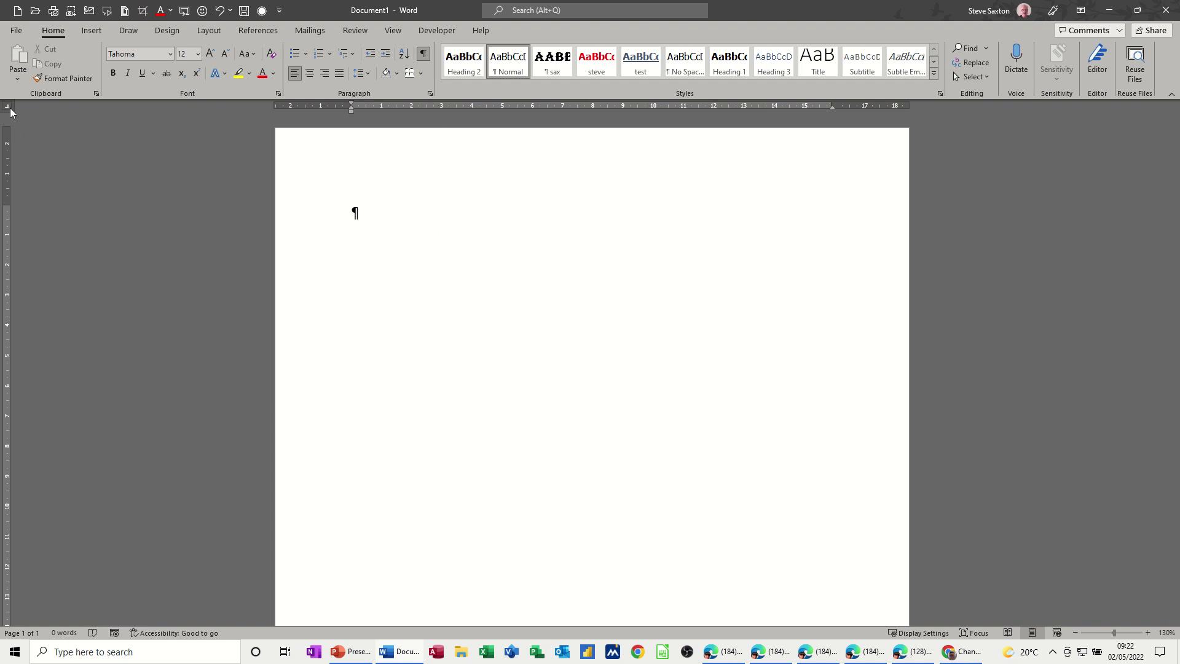
click(8, 108)
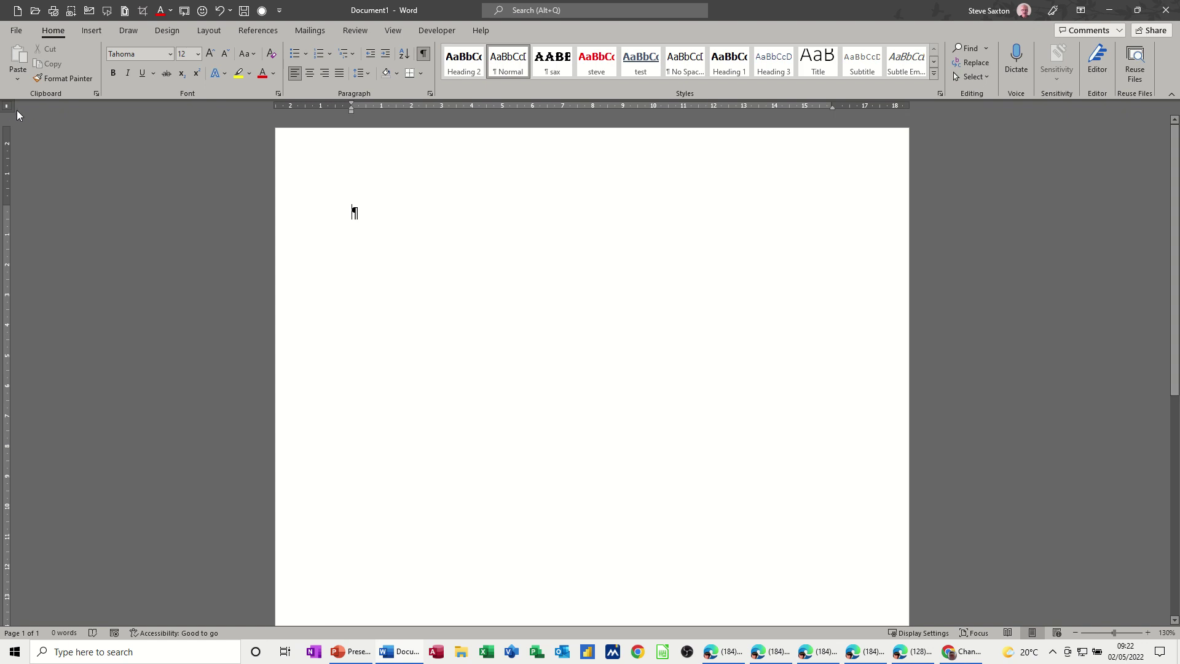
click(9, 106)
click(6, 107)
Step: Set a left tab stop at 4 cm, type the person's full name there, and start a new line
click(473, 108)
key(Tab)
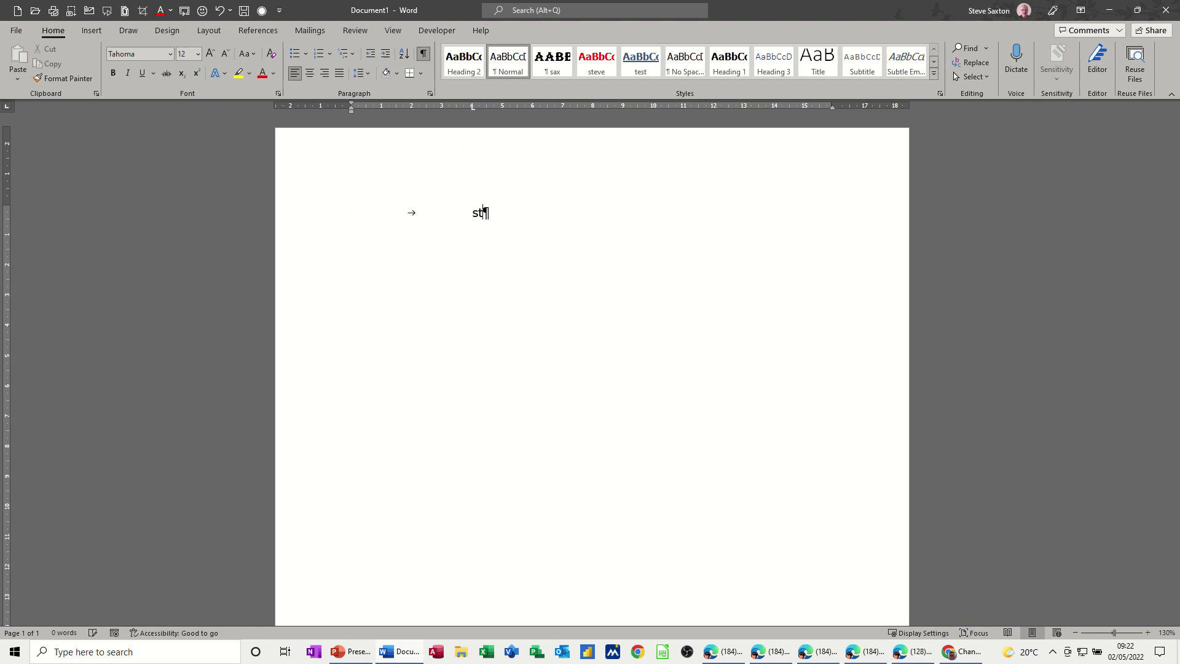
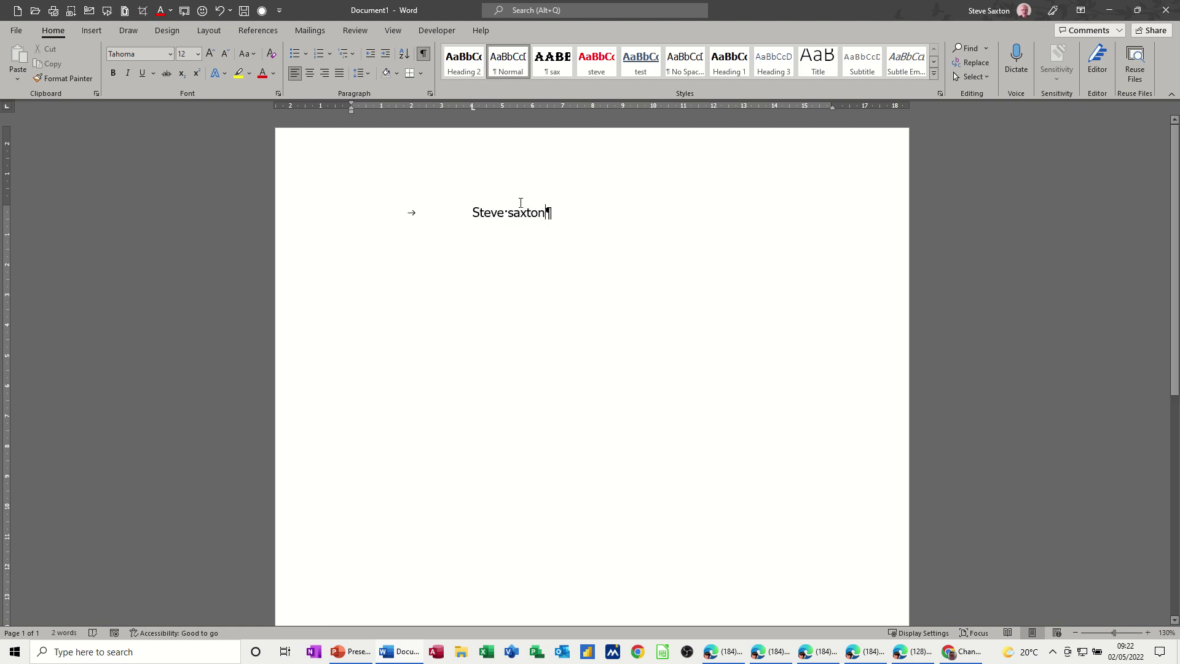
drag(472, 110, 471, 108)
key(Return)
Step: Hide formatting marks and type the person's name again at a new centre tab stop at 4 cm
drag(471, 110, 471, 110)
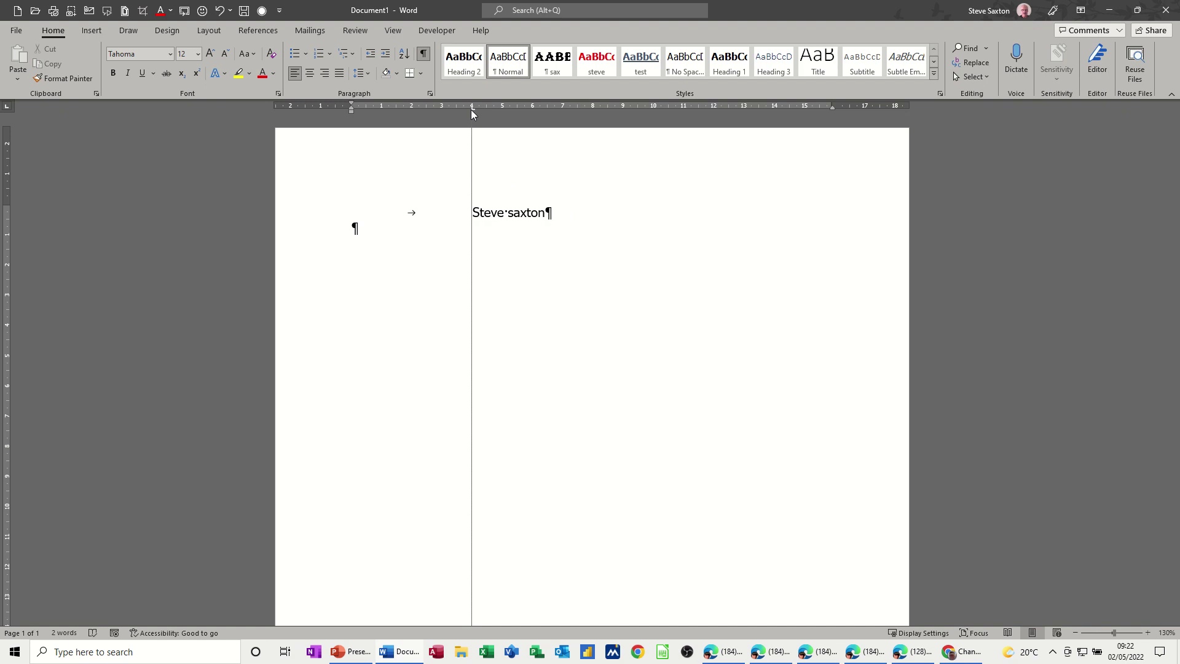
click(424, 54)
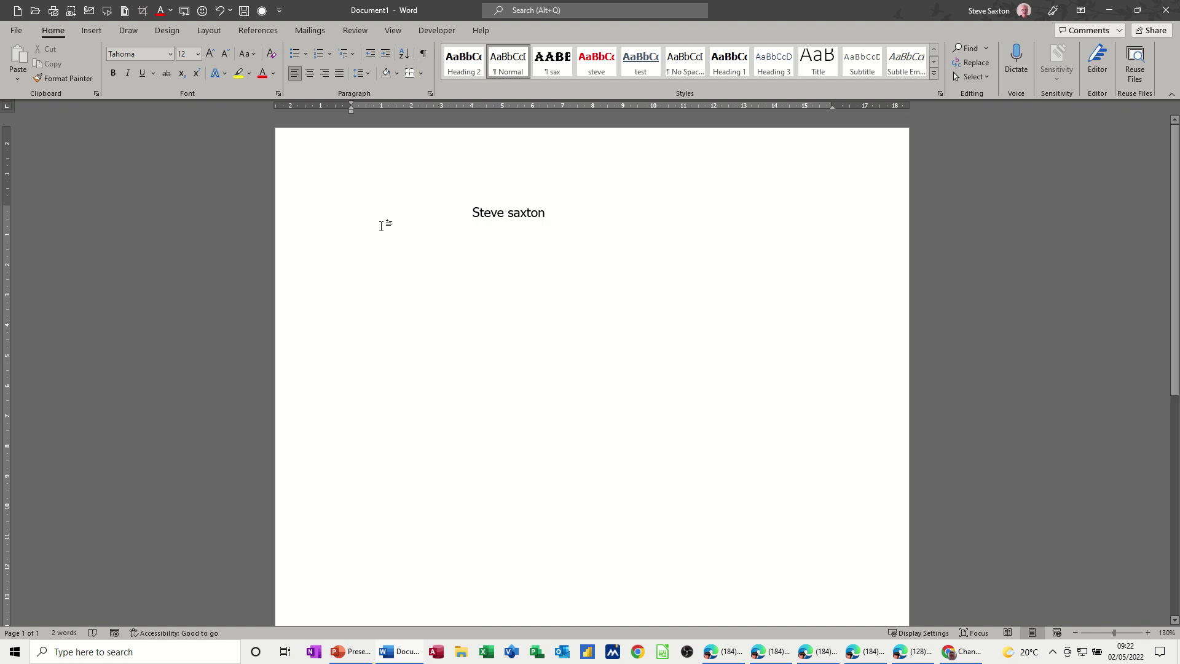
click(7, 107)
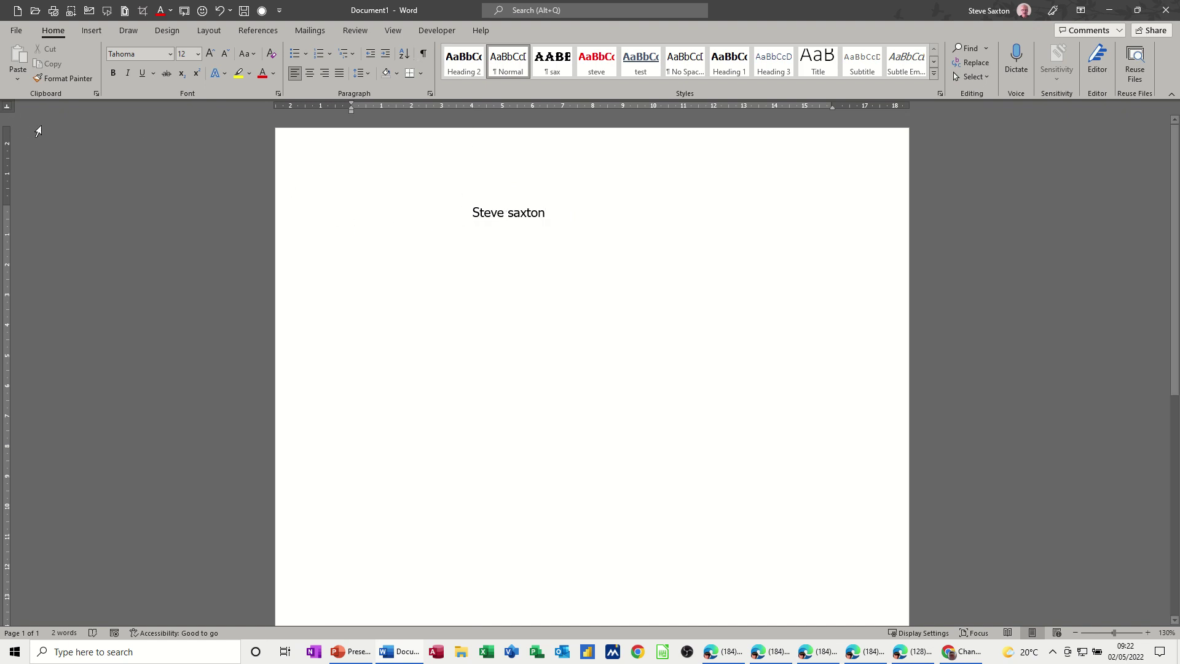
click(471, 107)
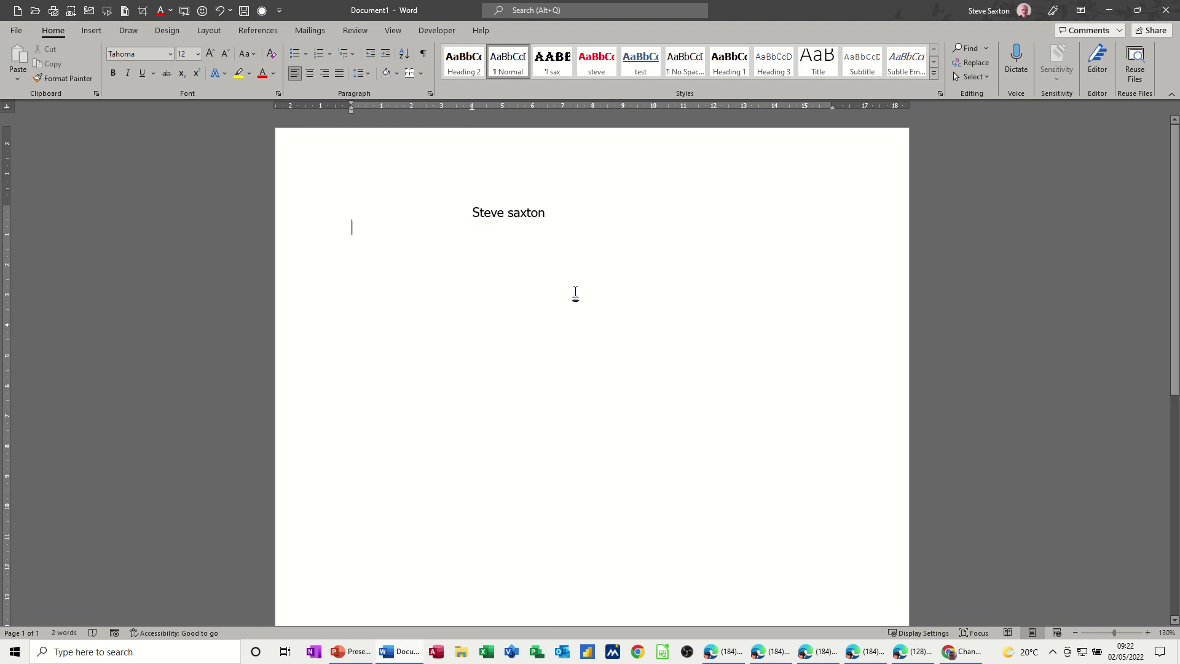
key(Tab)
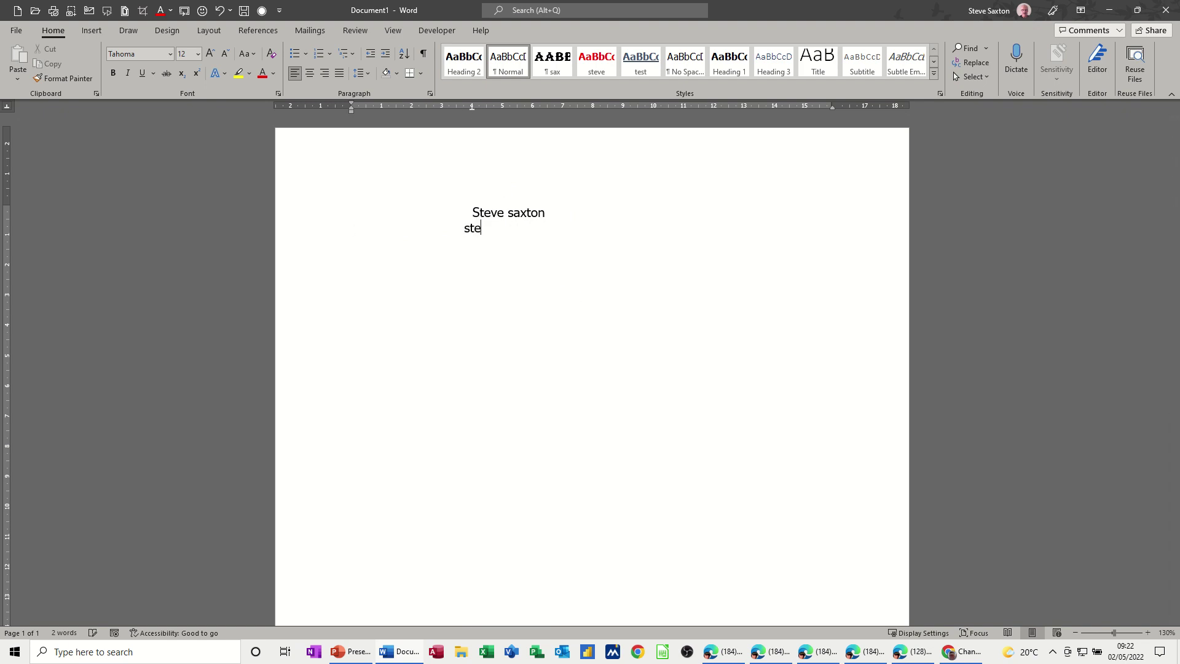
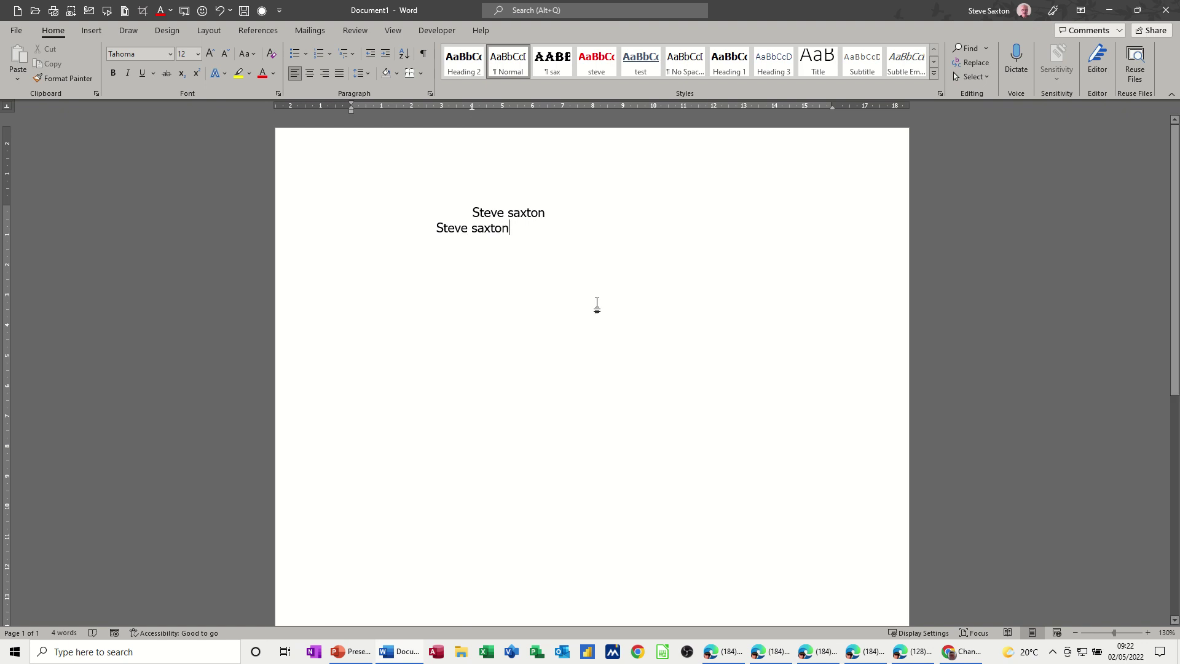
Step: On a new third line, type the person's name right-aligned at a 4 cm right tab stop
click(471, 108)
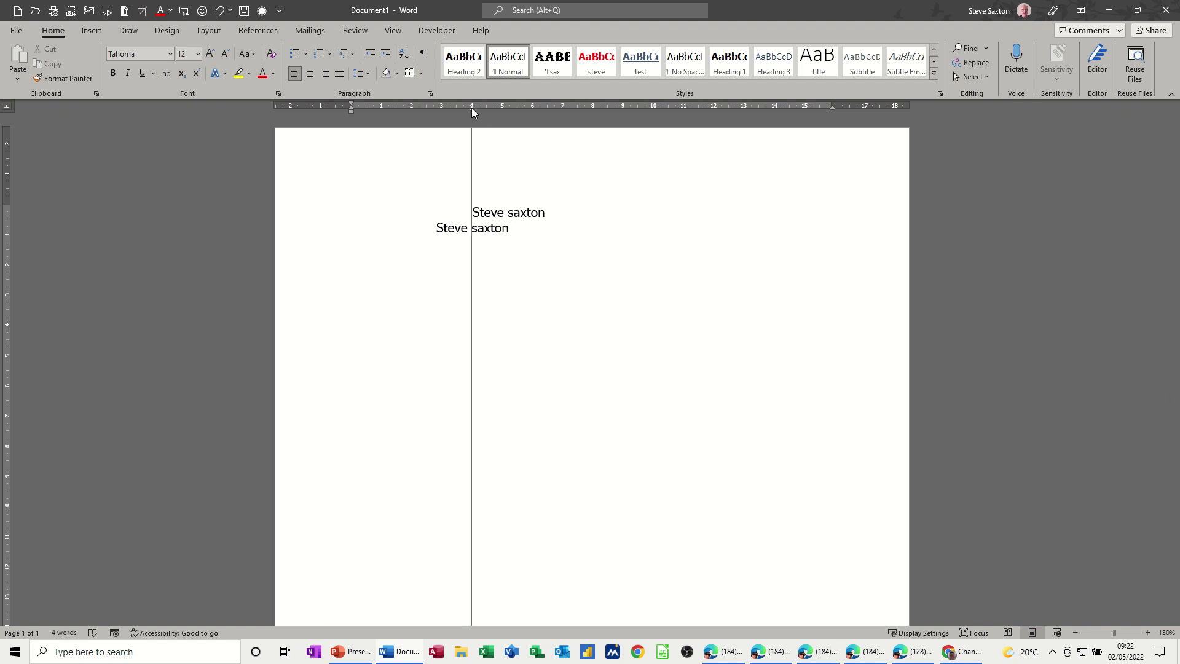
click(515, 228)
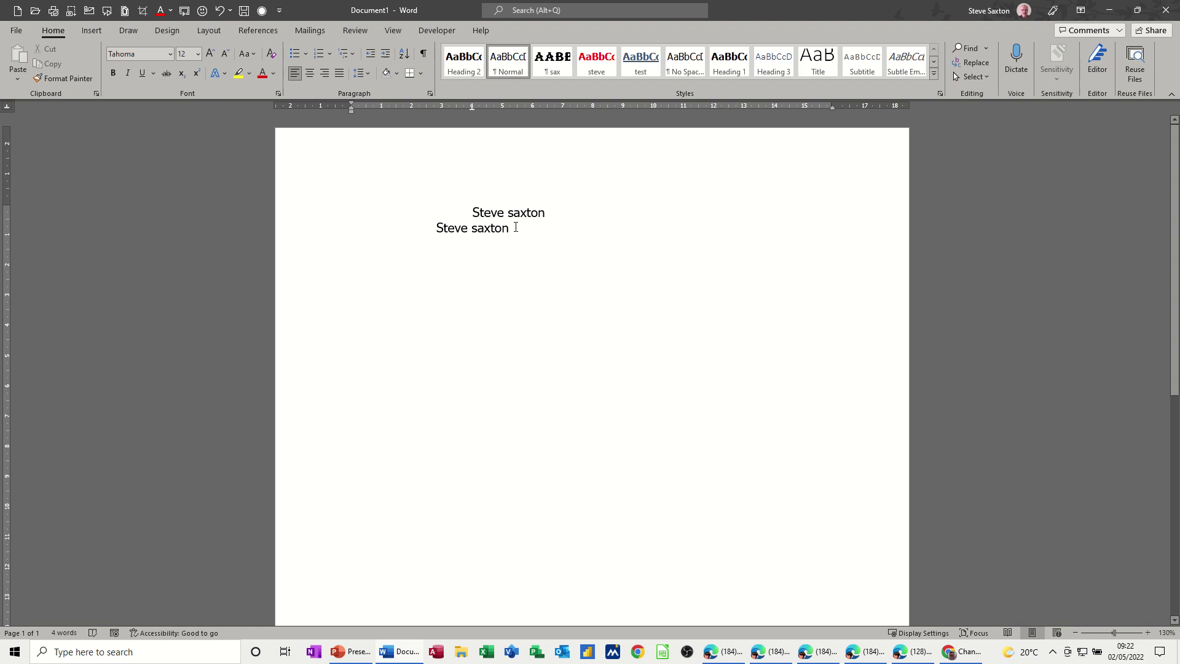
key(Return)
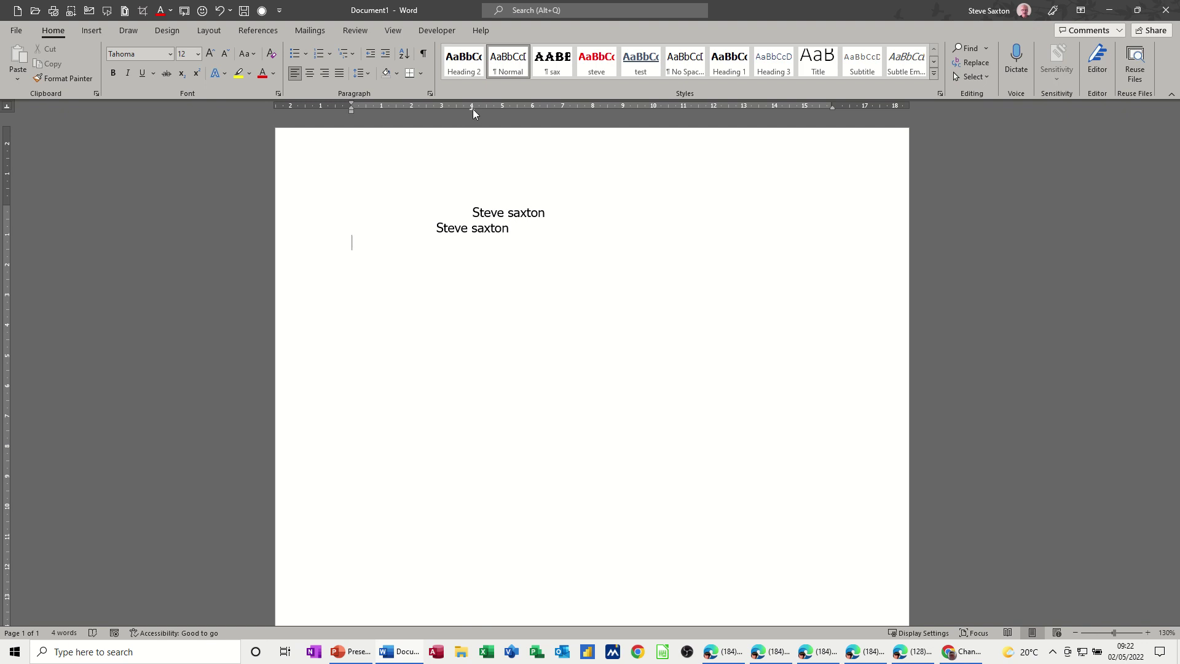
click(474, 108)
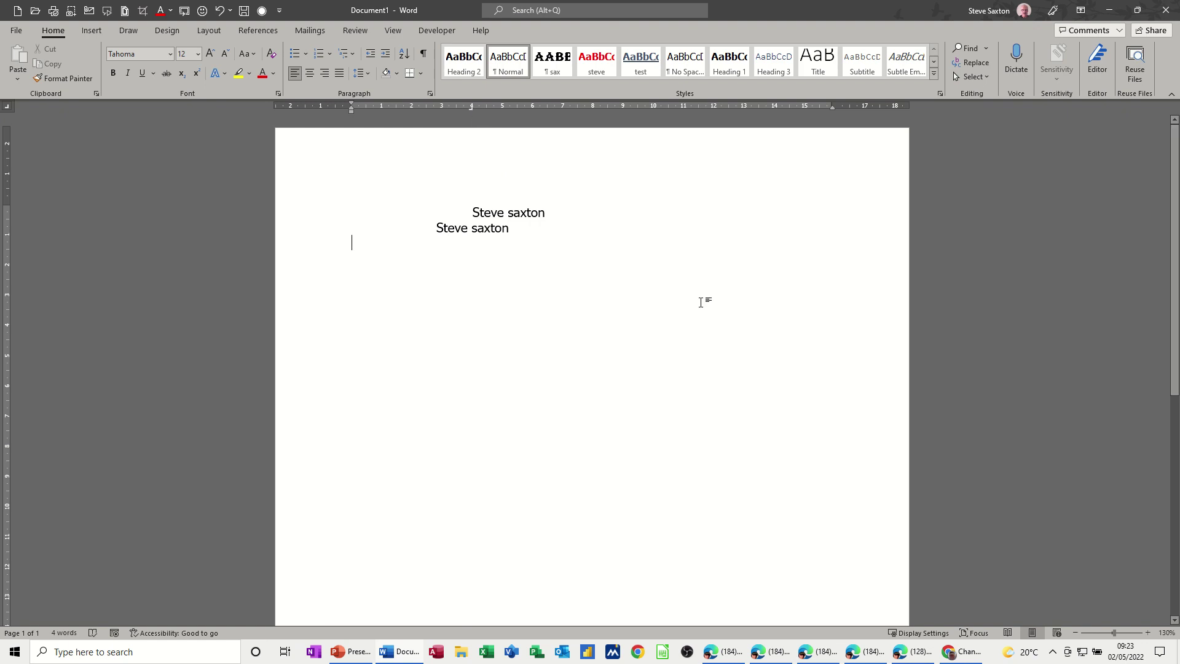
key(Tab)
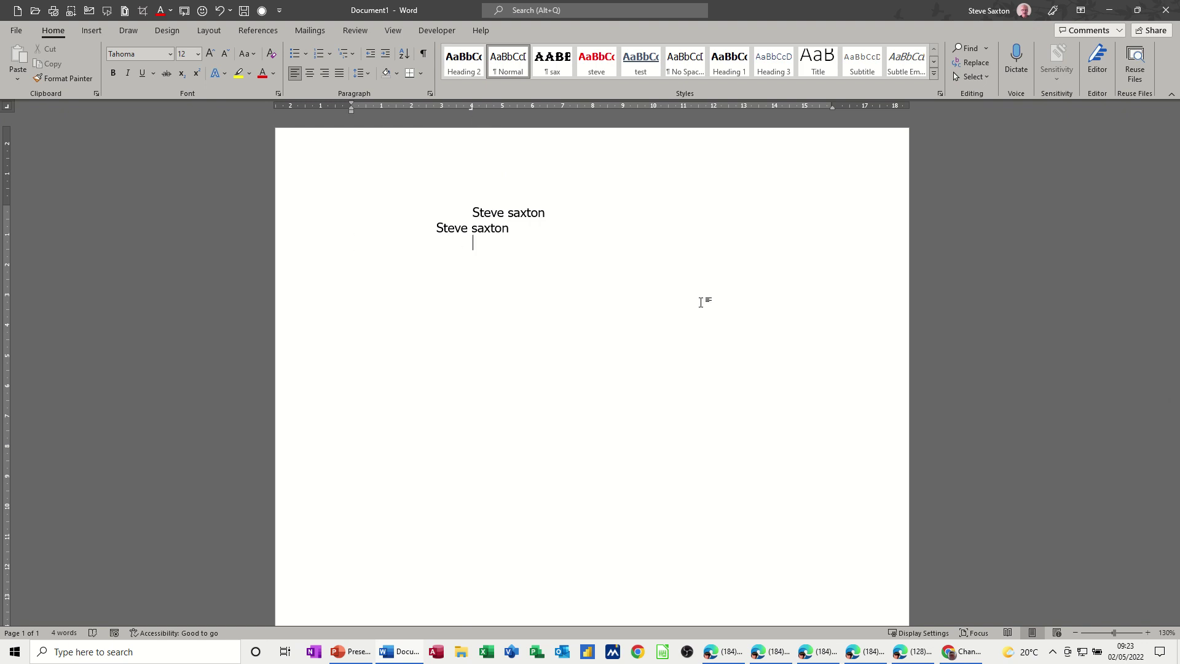
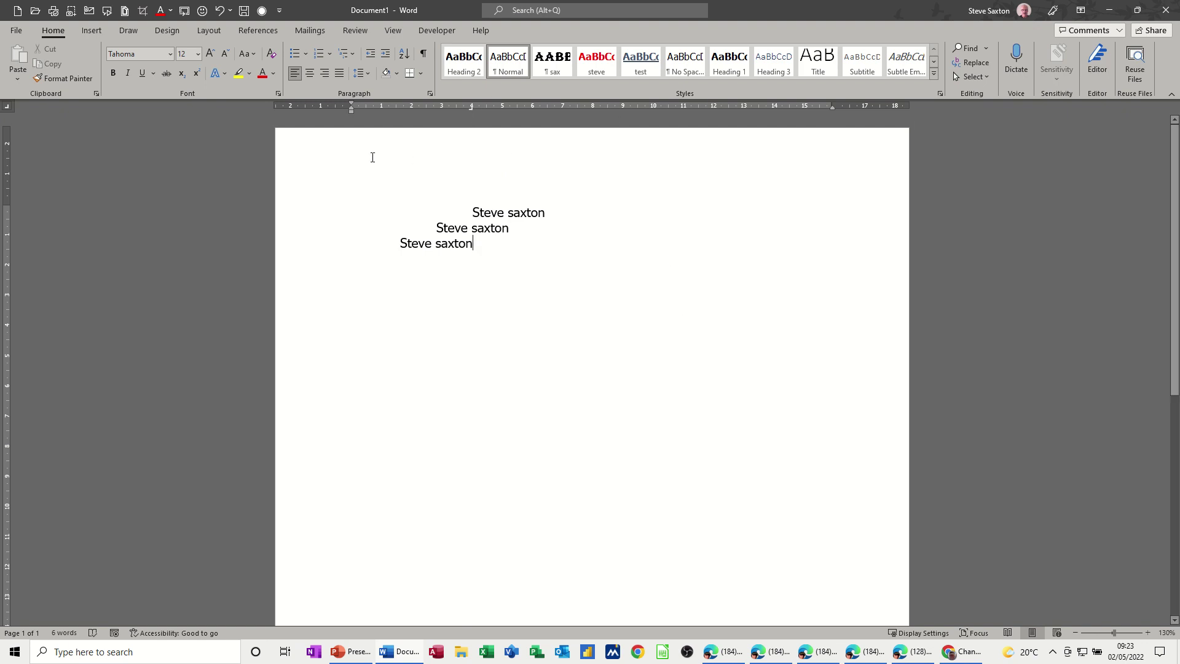
Step: Type the person's name at the header's right tab stop, then close the header
double_click(574, 149)
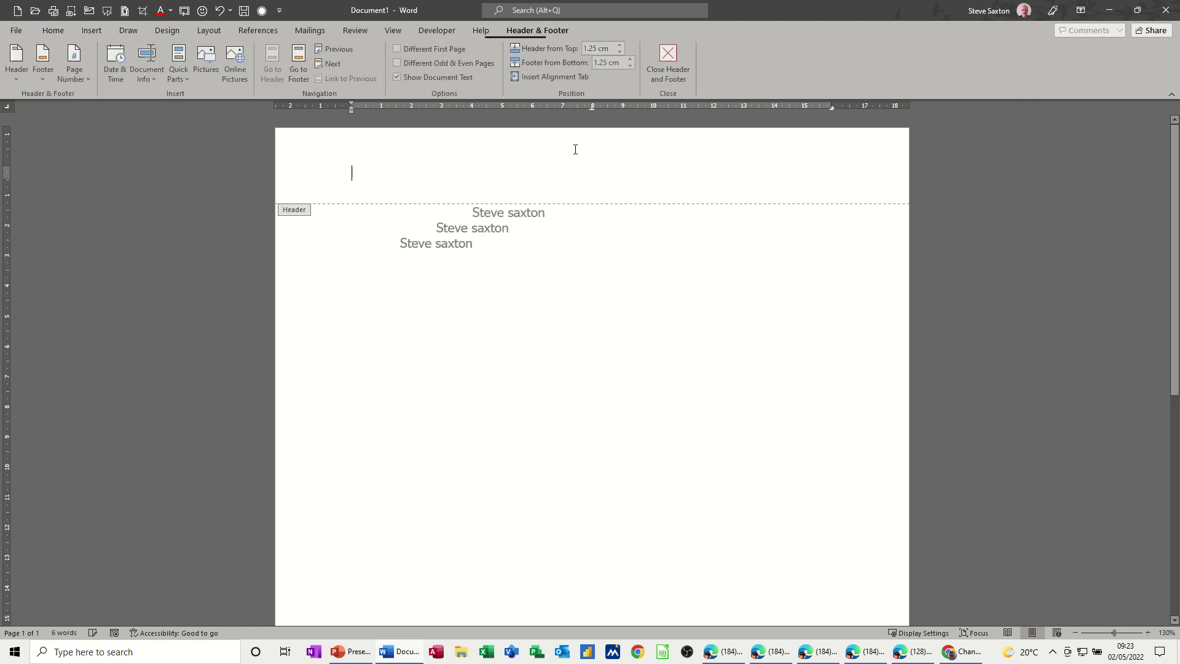
click(831, 108)
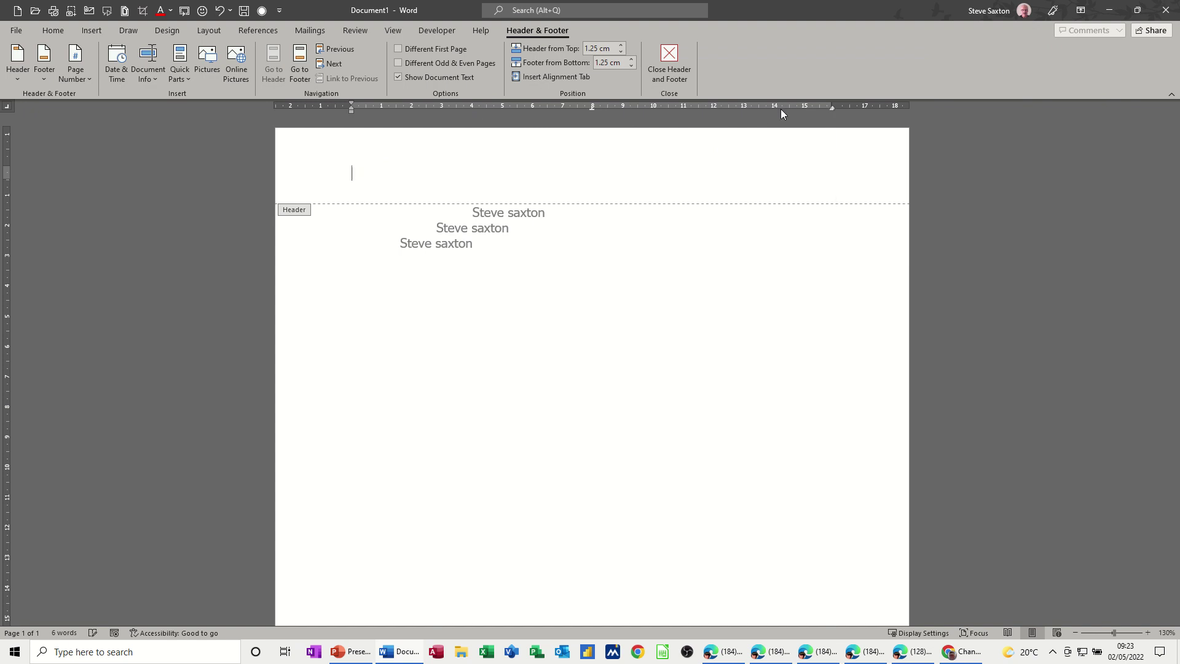
click(592, 109)
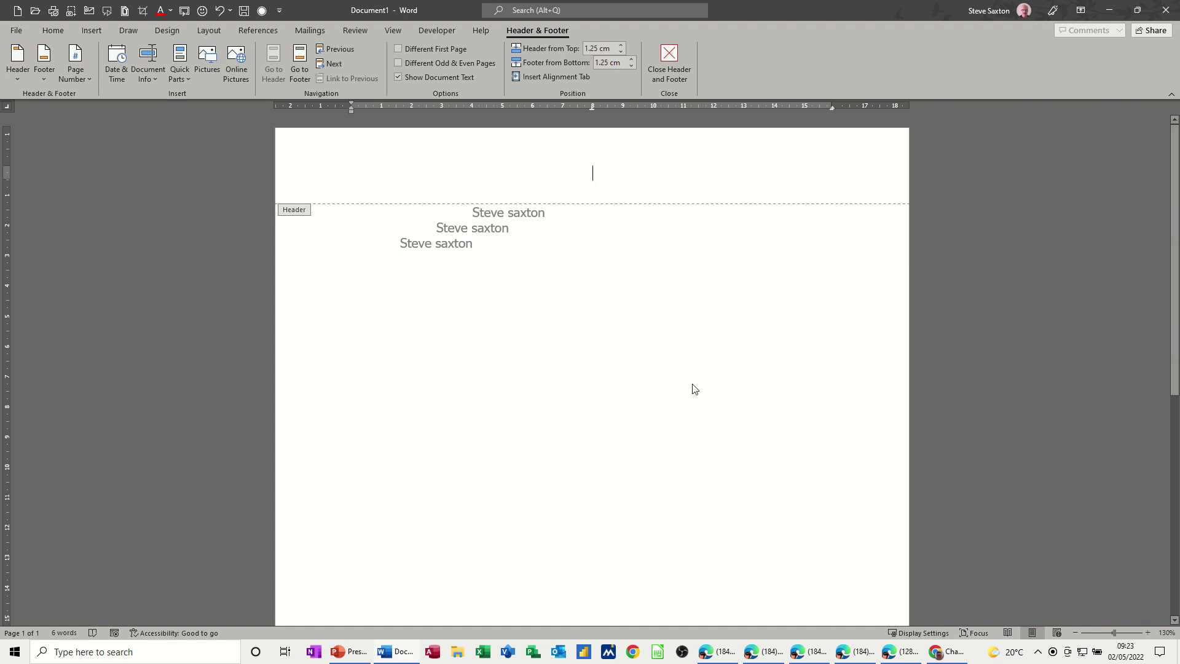
key(Tab)
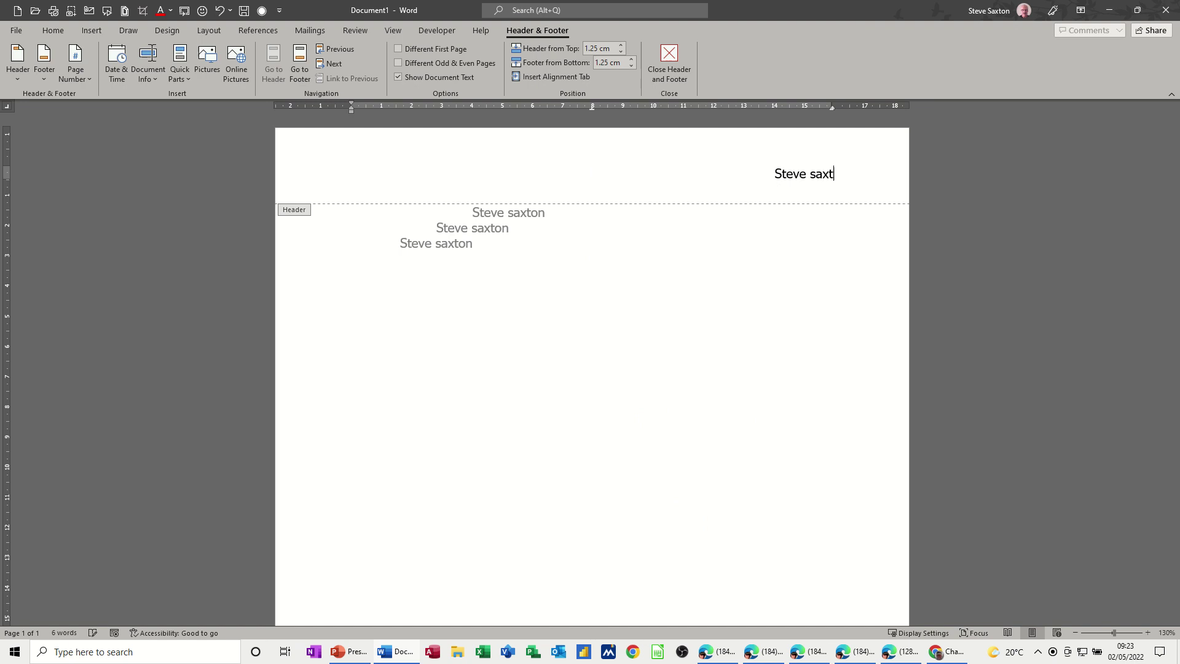
double_click(528, 310)
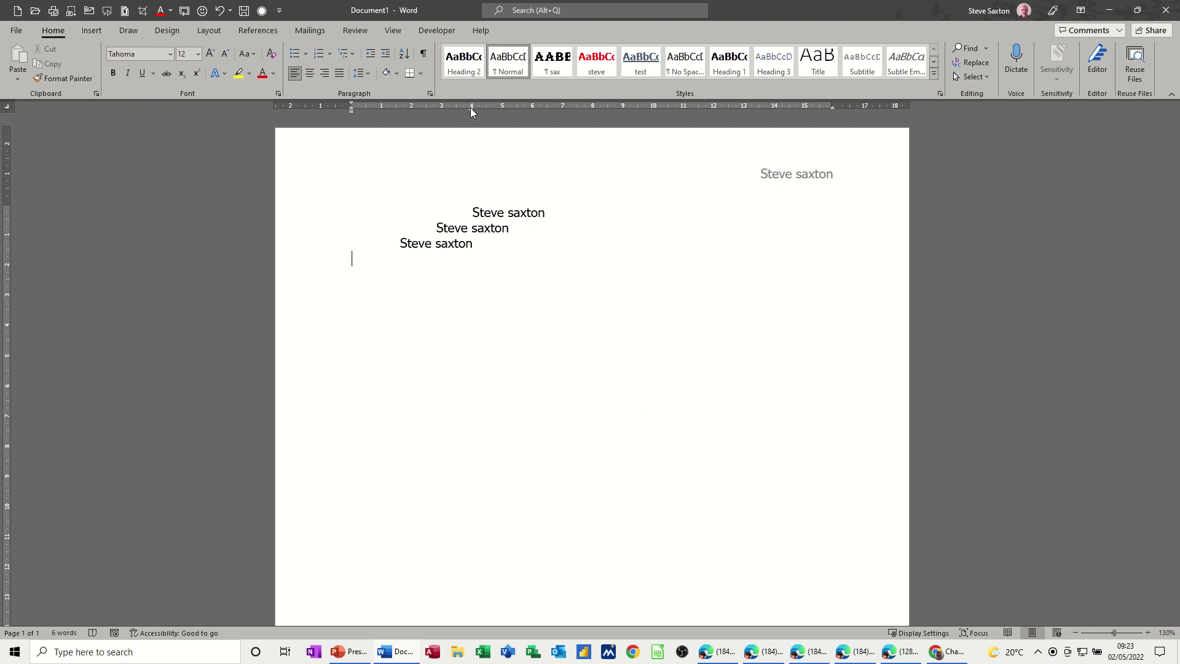
Step: Set a decimal tab stop at 4 cm and enter 12.34 and 1.23 on separate lines
drag(470, 108, 471, 157)
click(471, 107)
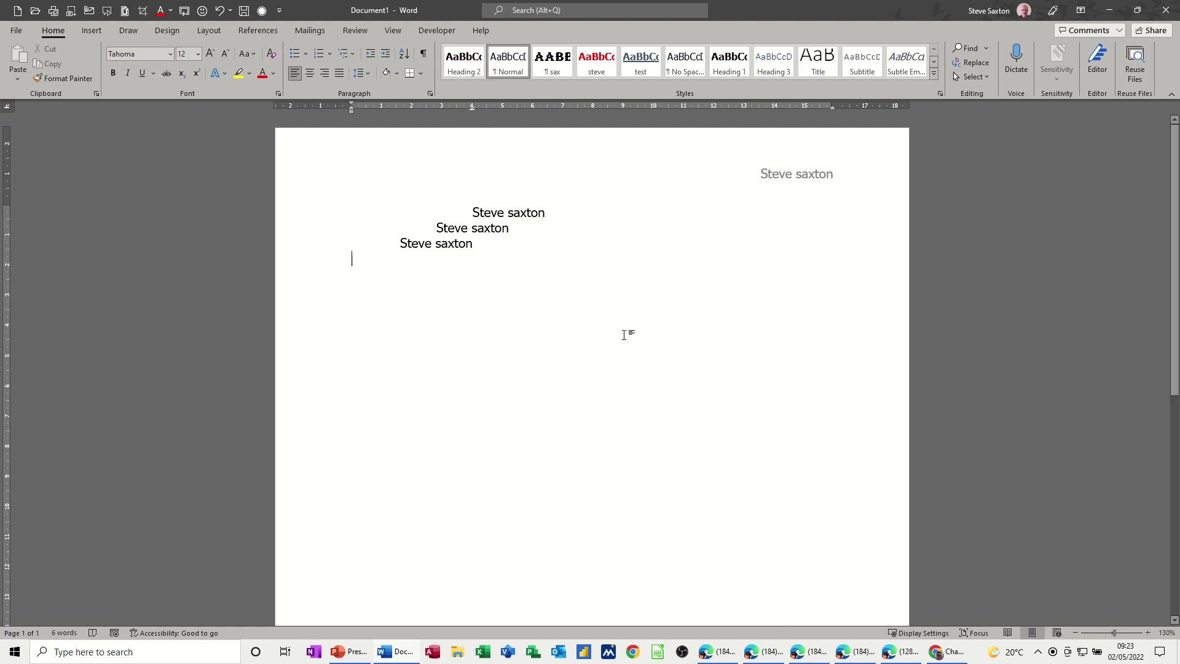
key(Tab)
text(12.)
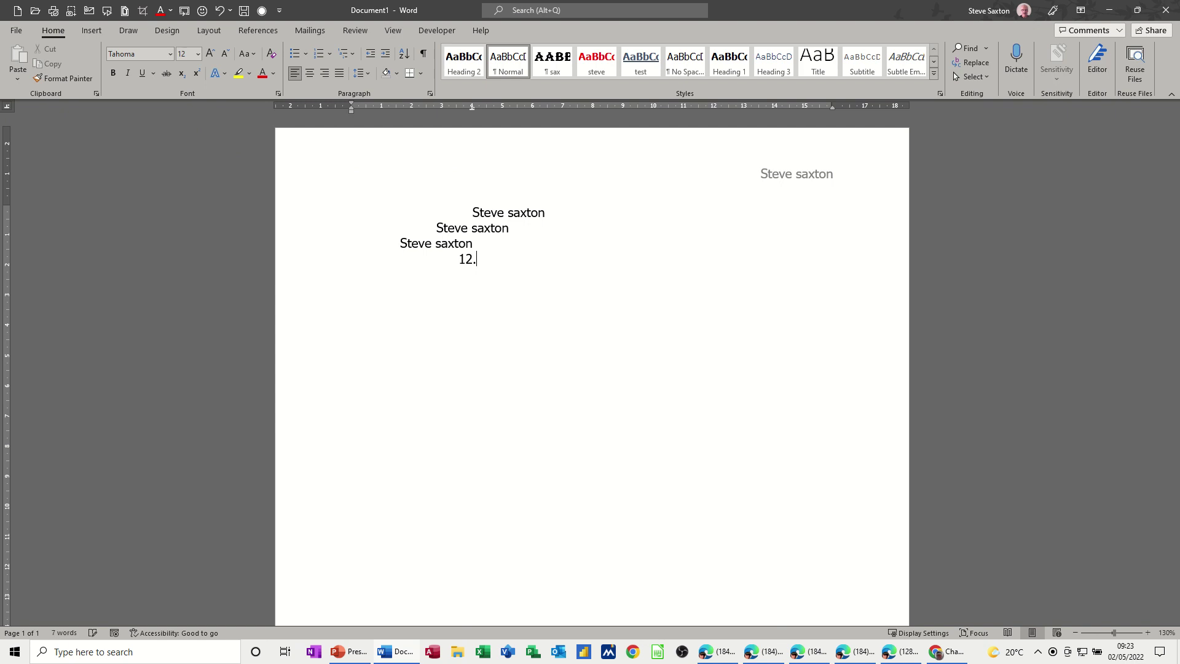
text(34)
key(Return)
text(1.23)
Step: Add 123.67 on a third line aligned at the decimal tab, leaving an empty line below
key(Return)
key(Tab)
text(123.67)
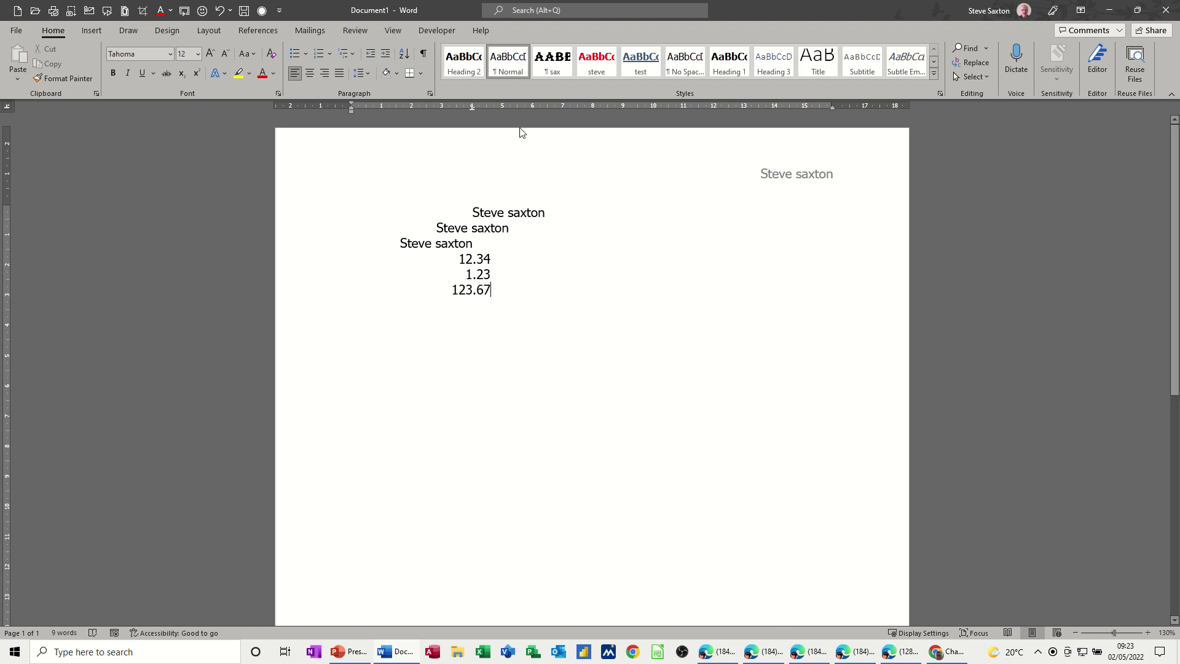
drag(472, 109, 473, 108)
key(Return)
text(C)
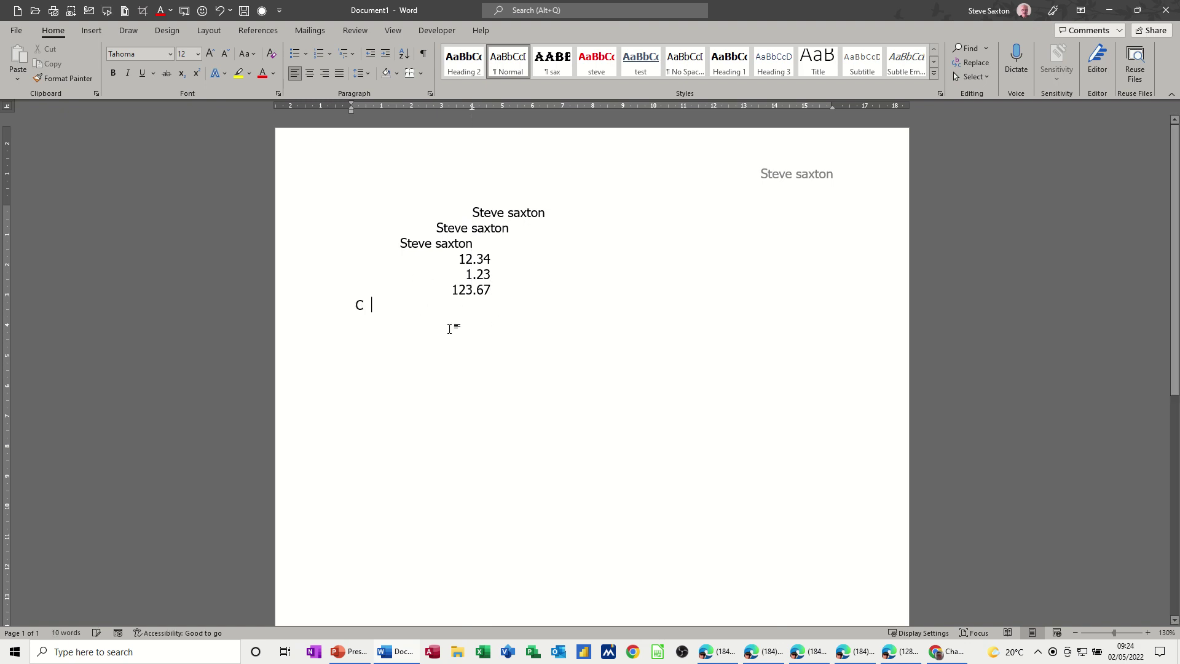
key(BackSpace)
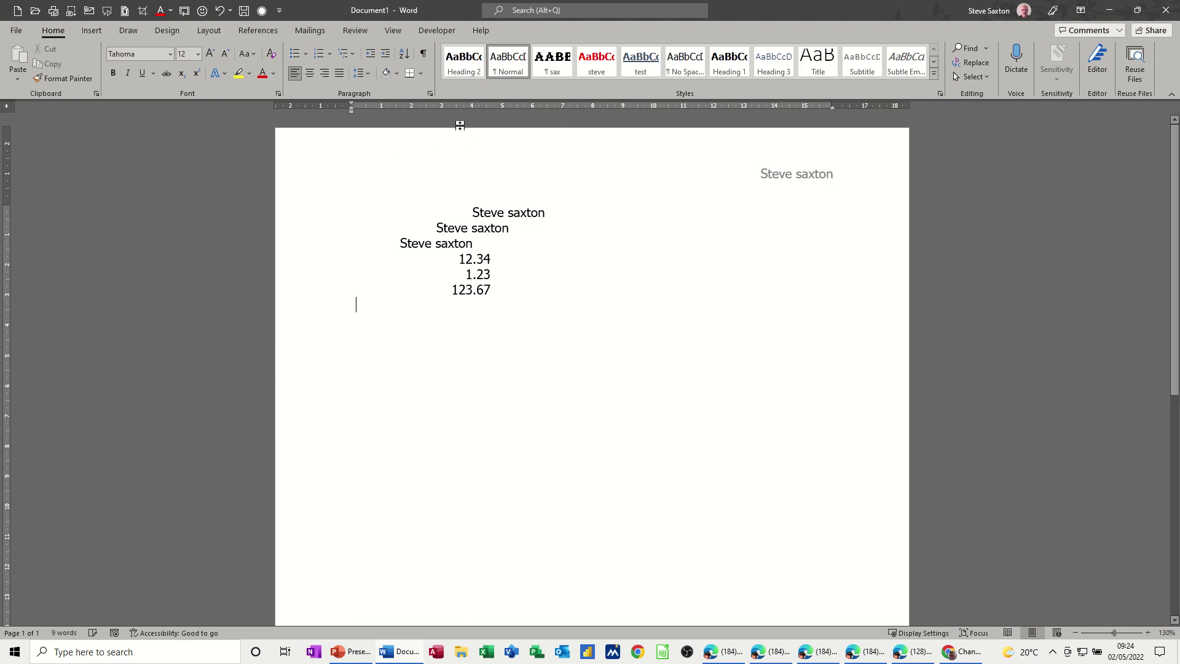
Step: Add a bar tab at 4 cm and extend its vertical line down several empty lines
click(471, 109)
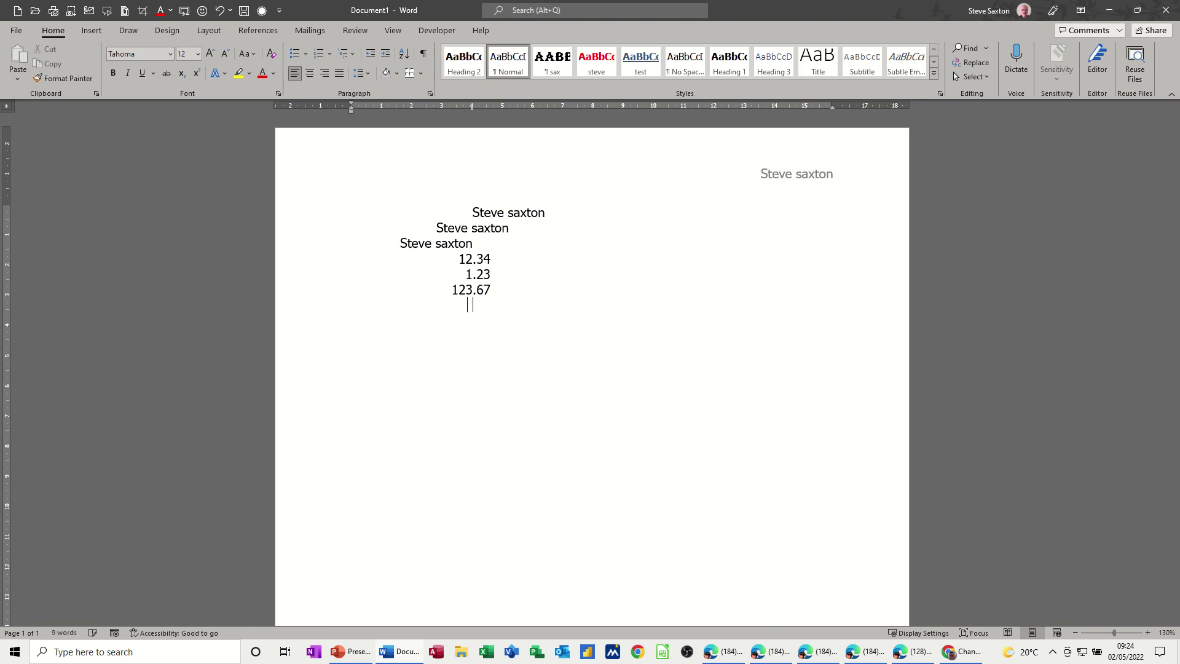
key(Return)
key(Return)
key(Return)
key(Return)
key(Return)
key(Return)
Step: Drag the 4 cm tab stop off the ruler and delete all six sample lines
triple_click(295, 214)
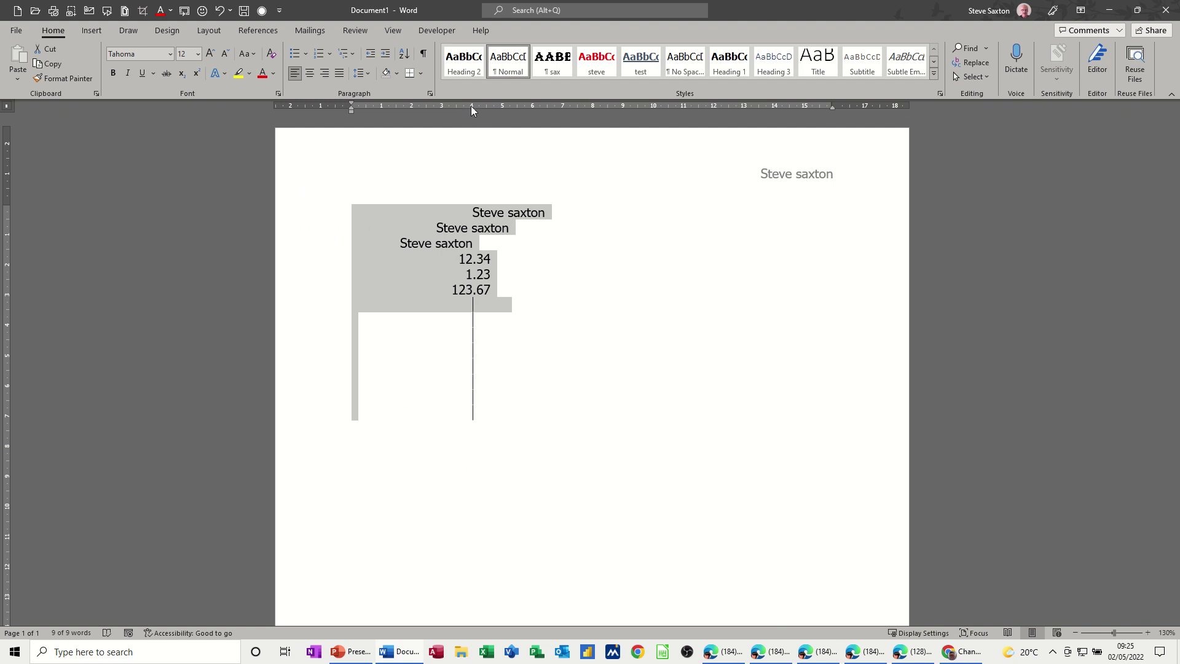
drag(471, 105, 471, 142)
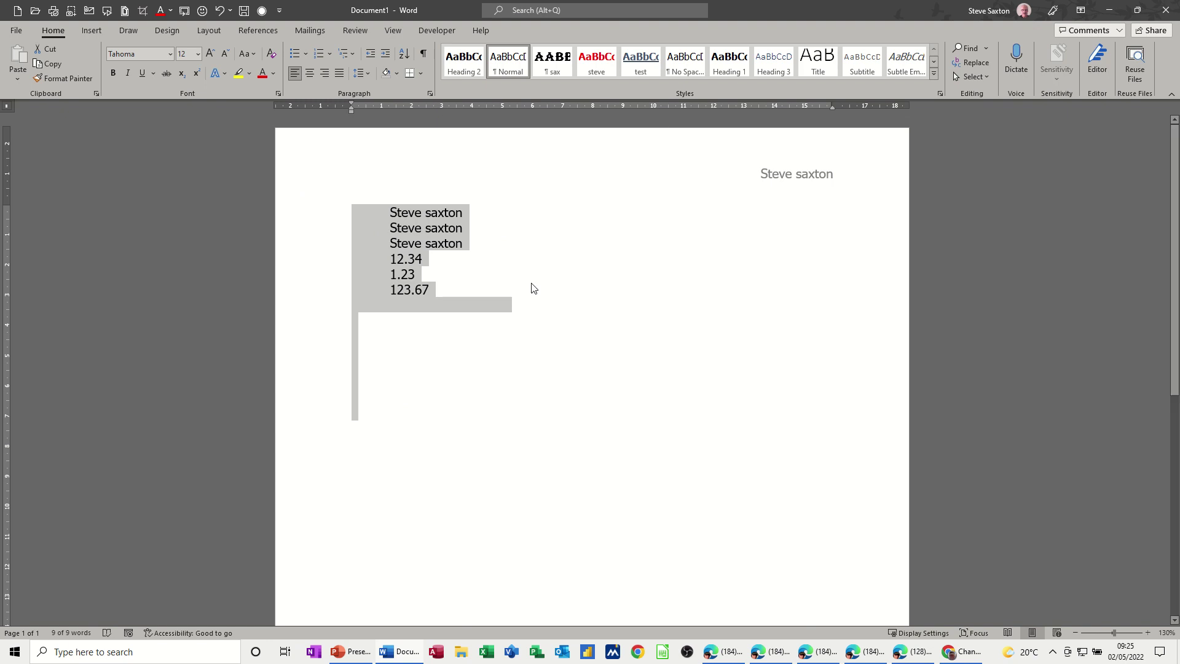
click(505, 311)
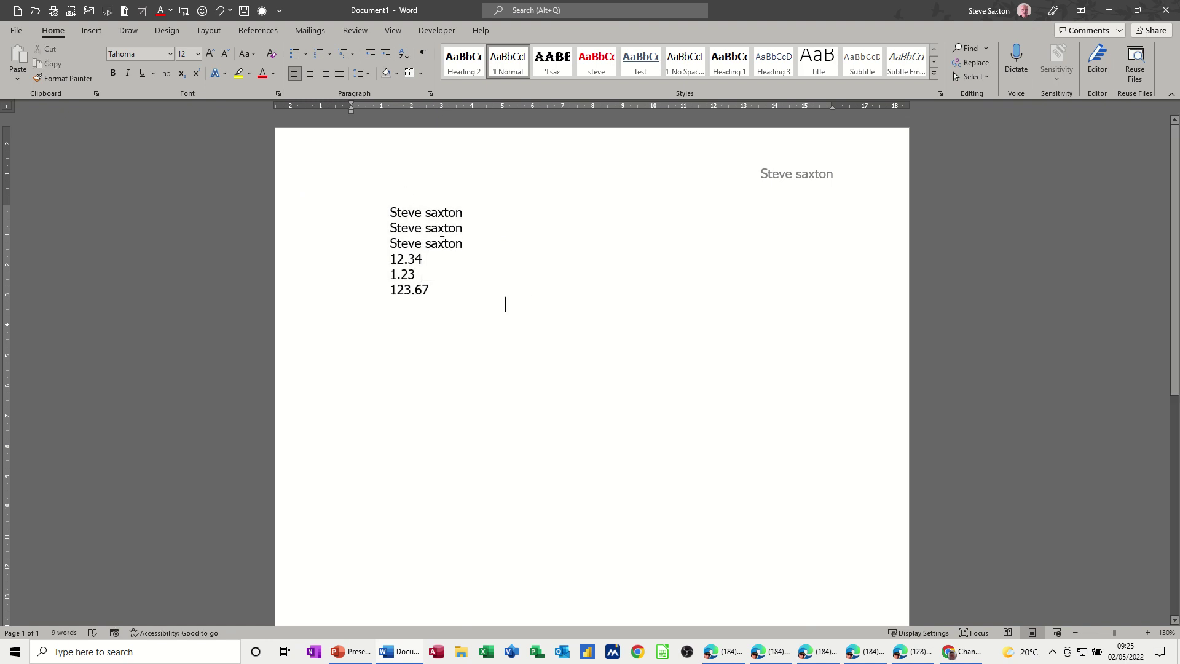
drag(306, 211, 306, 317)
key(Delete)
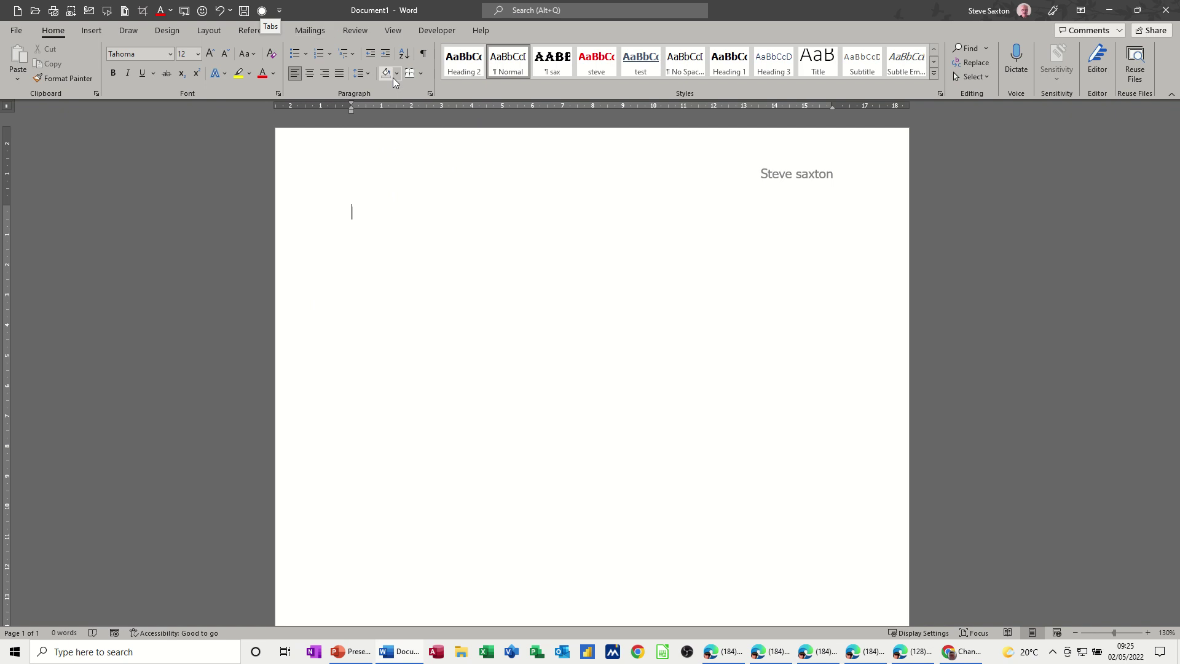
Step: Set left tab stops at 5 cm and 10 cm in the Tabs settings
click(432, 94)
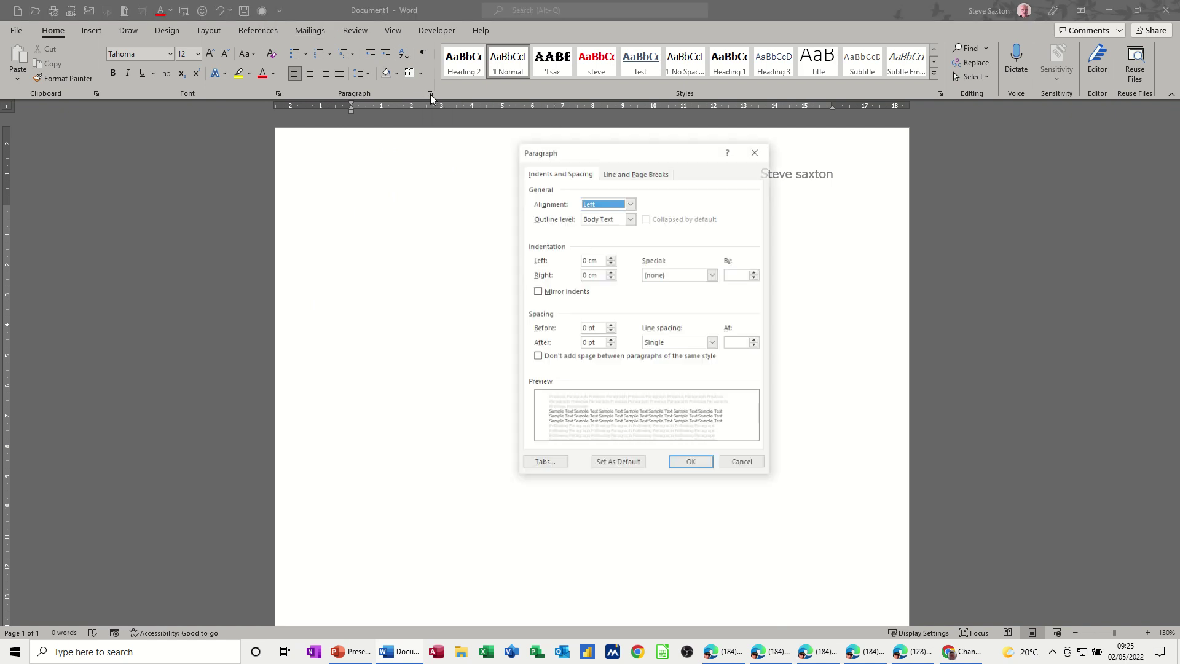
click(542, 465)
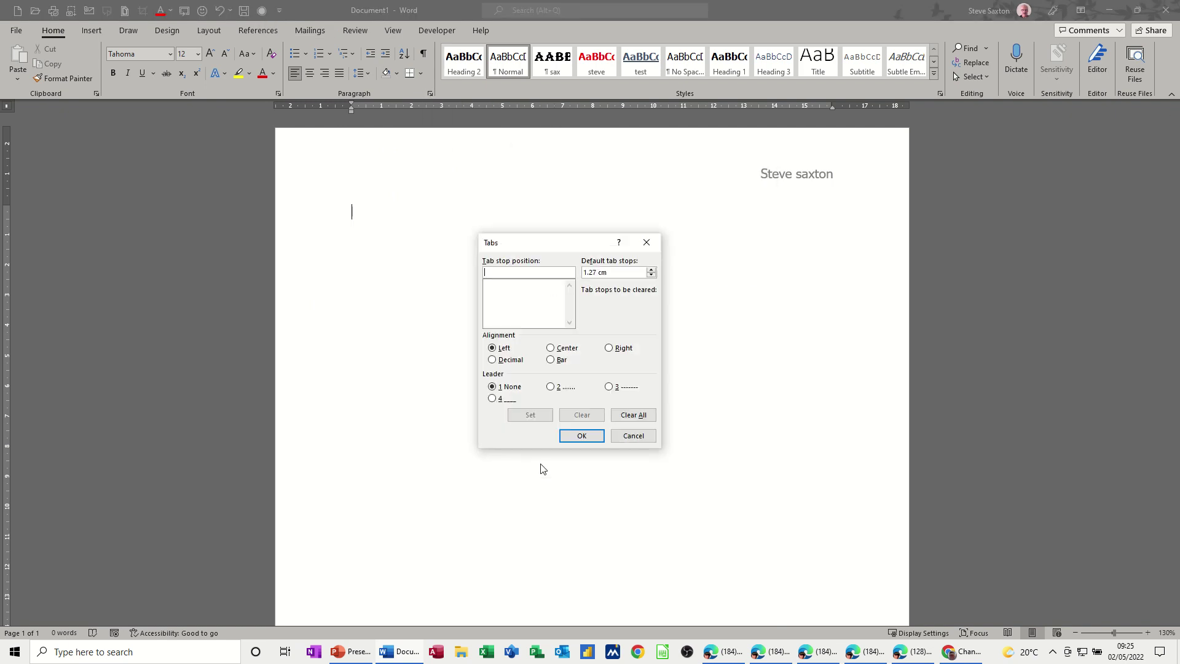
click(620, 439)
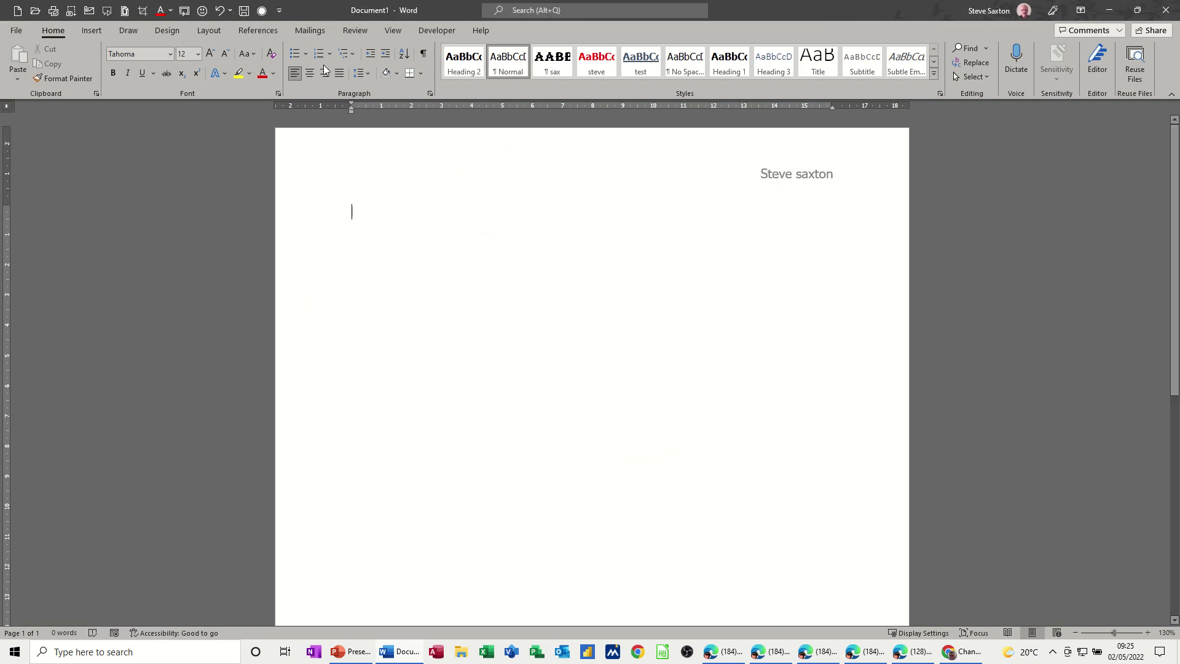
click(262, 11)
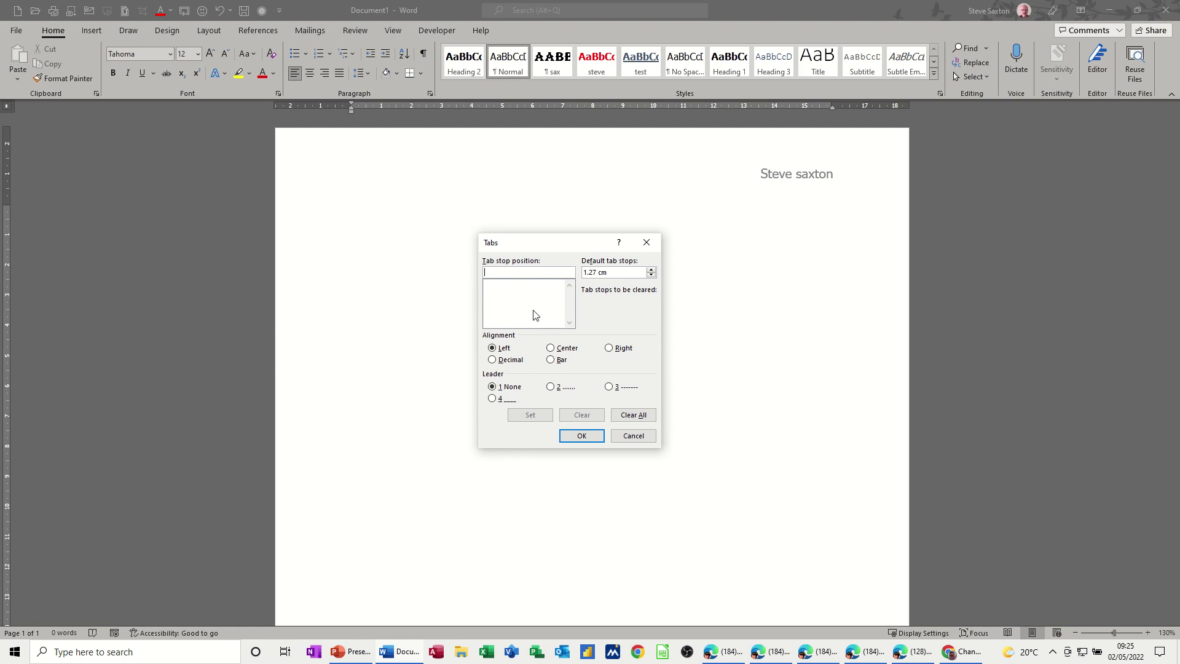
text(5)
click(544, 418)
text(10)
click(530, 415)
Step: Type the heading row Name, Dept and Ext on the 5 cm and 10 cm stops
click(581, 436)
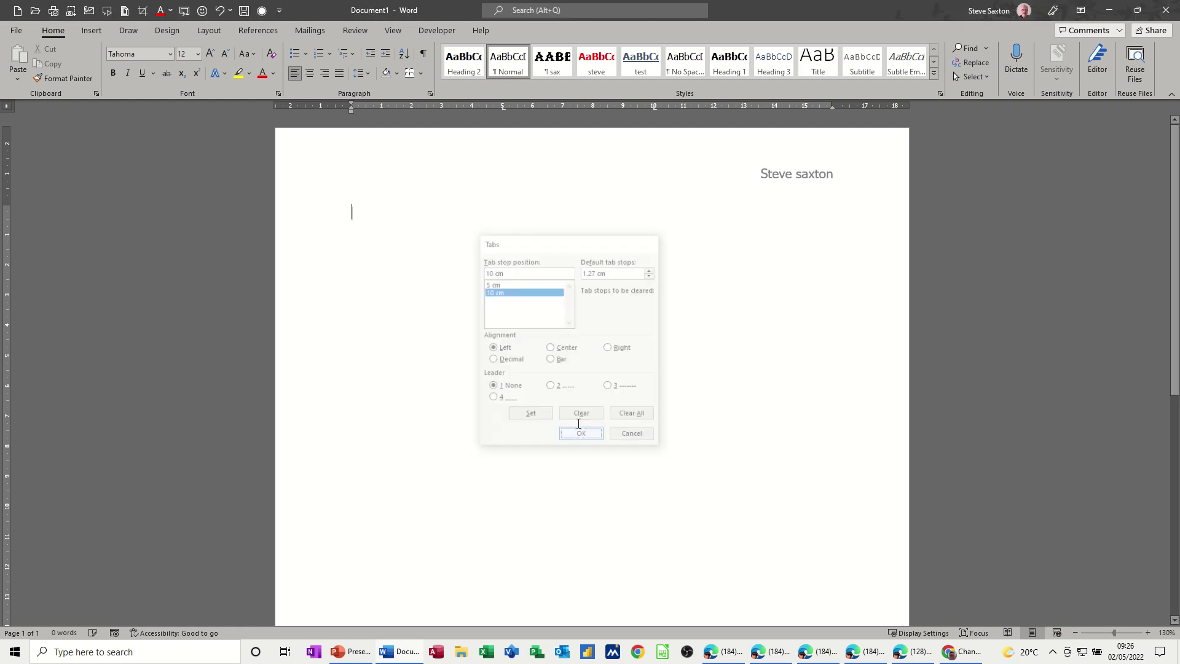
text(Name)
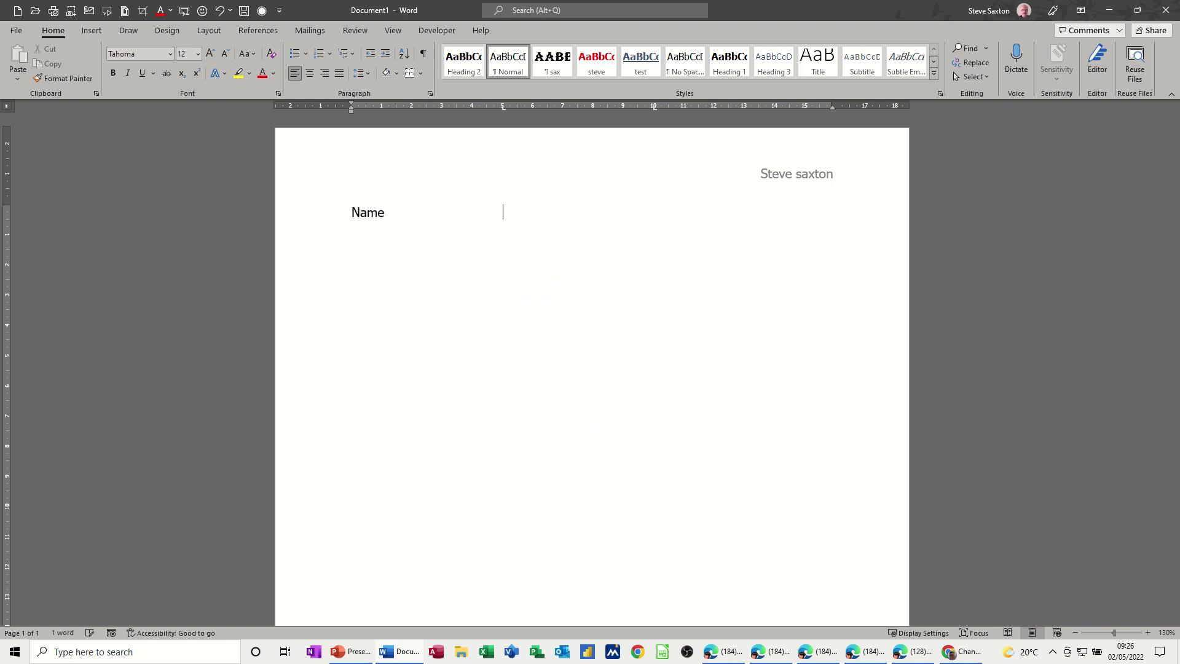
key(Tab)
text(Dept)
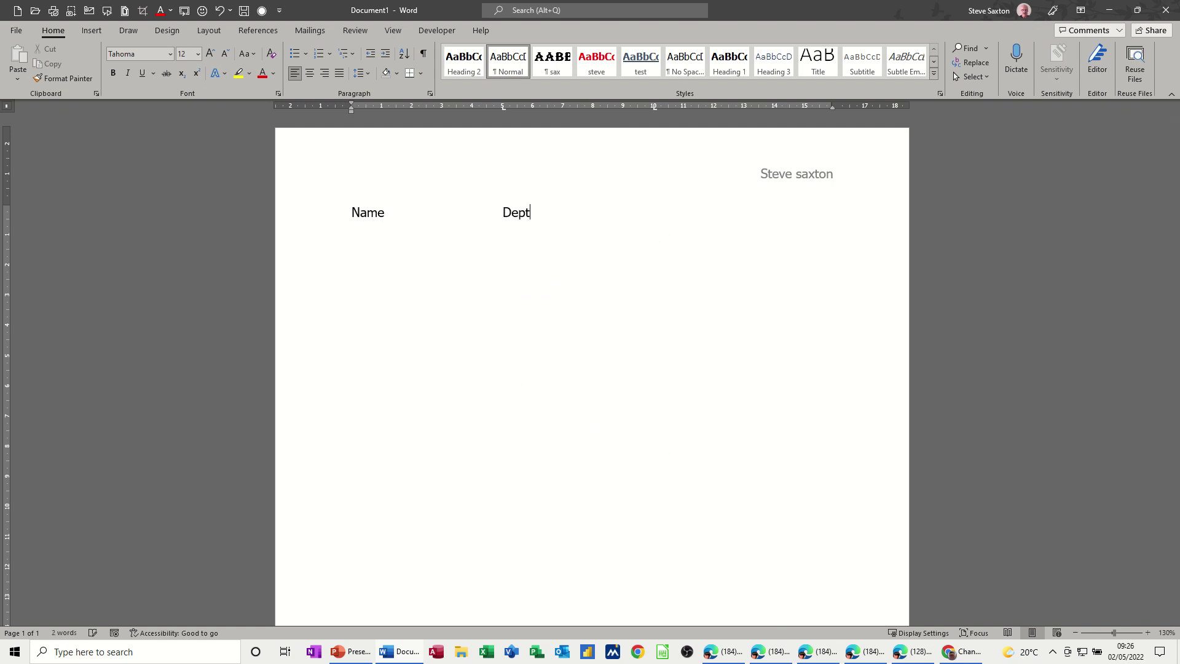
key(Tab)
text(Ext)
key(Return)
Step: Apply dotted leader 2 to both the 5 cm and 10 cm tab stops
click(261, 10)
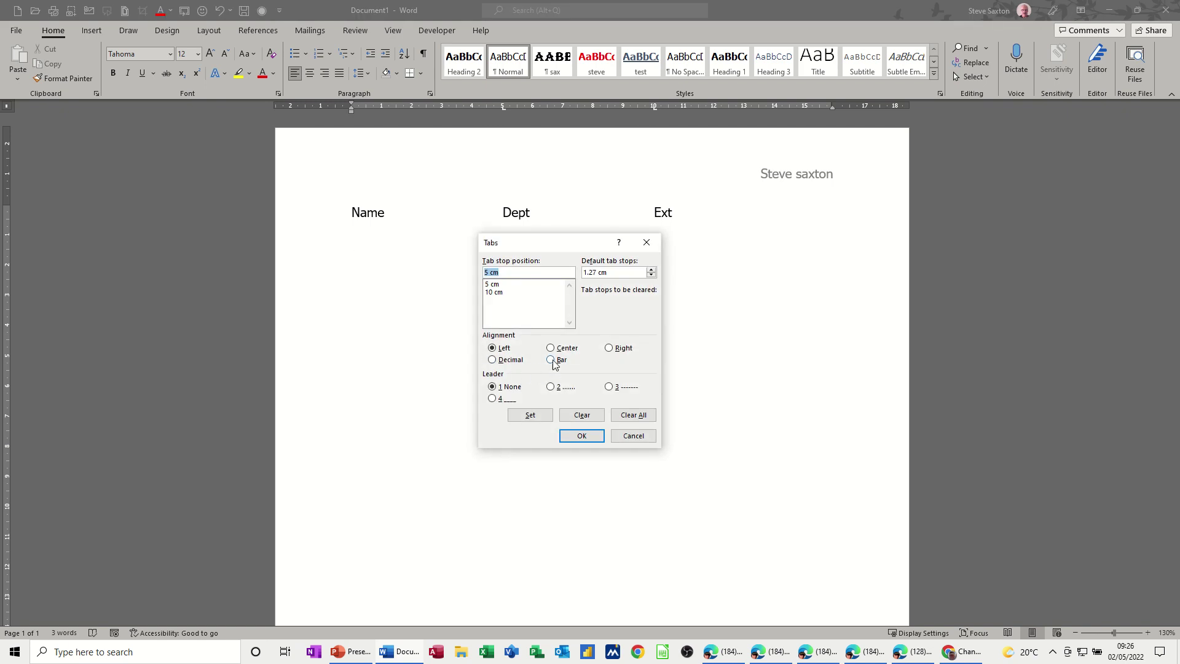
click(556, 389)
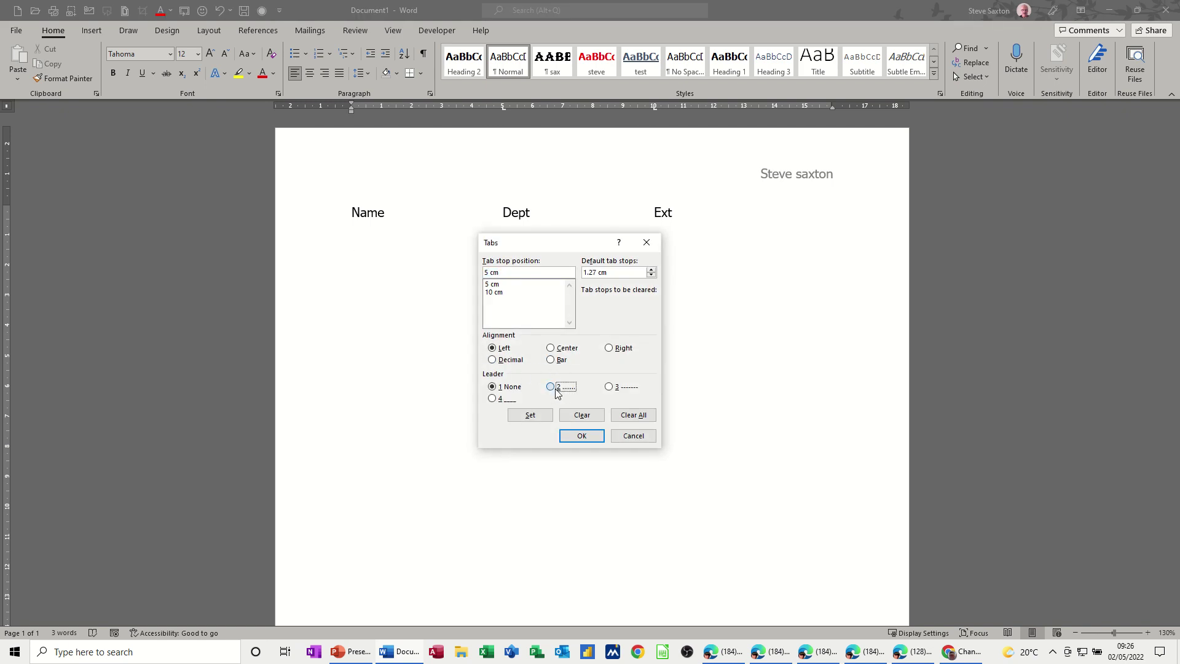
click(530, 415)
click(494, 293)
click(555, 387)
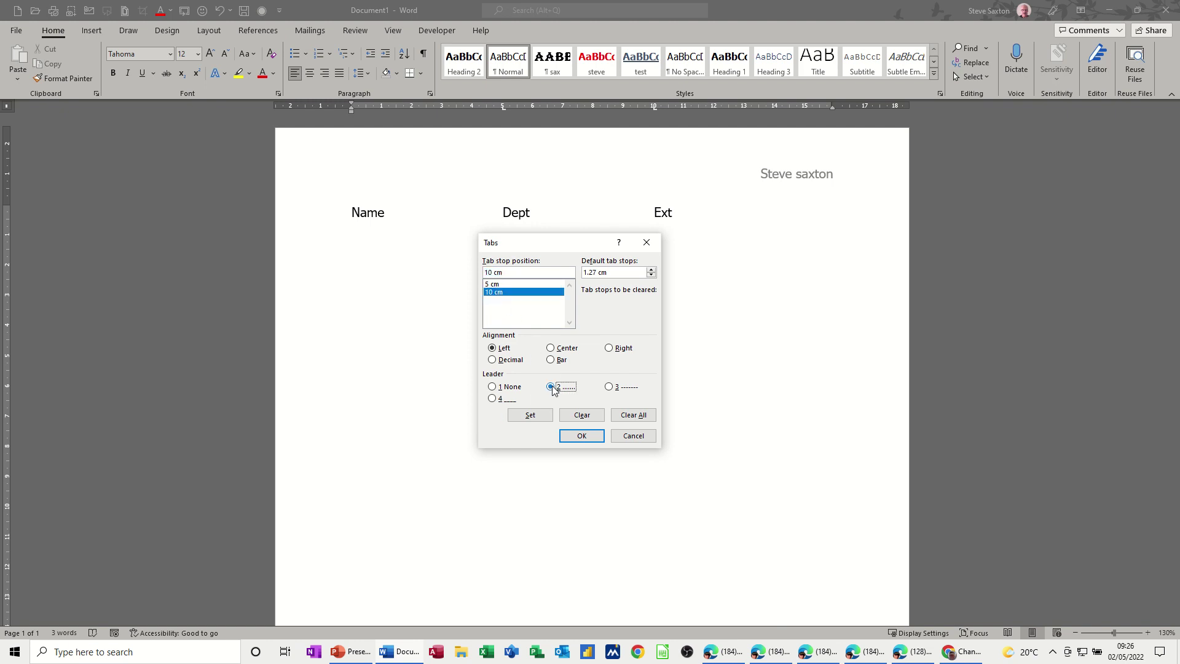
click(531, 416)
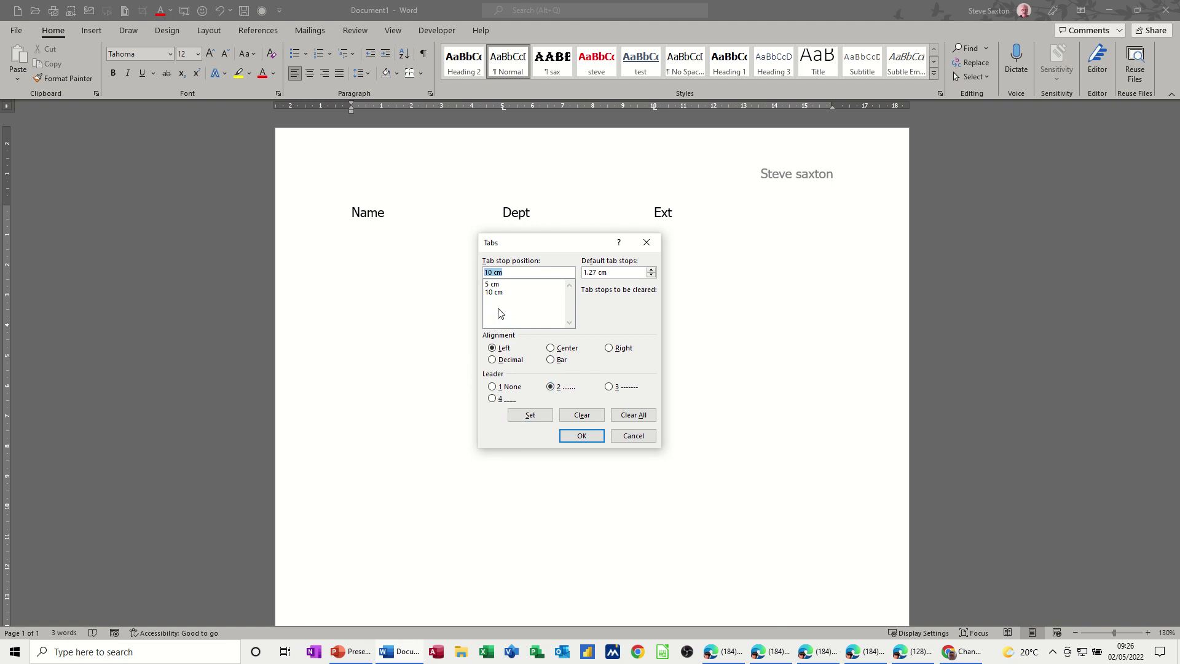
click(580, 437)
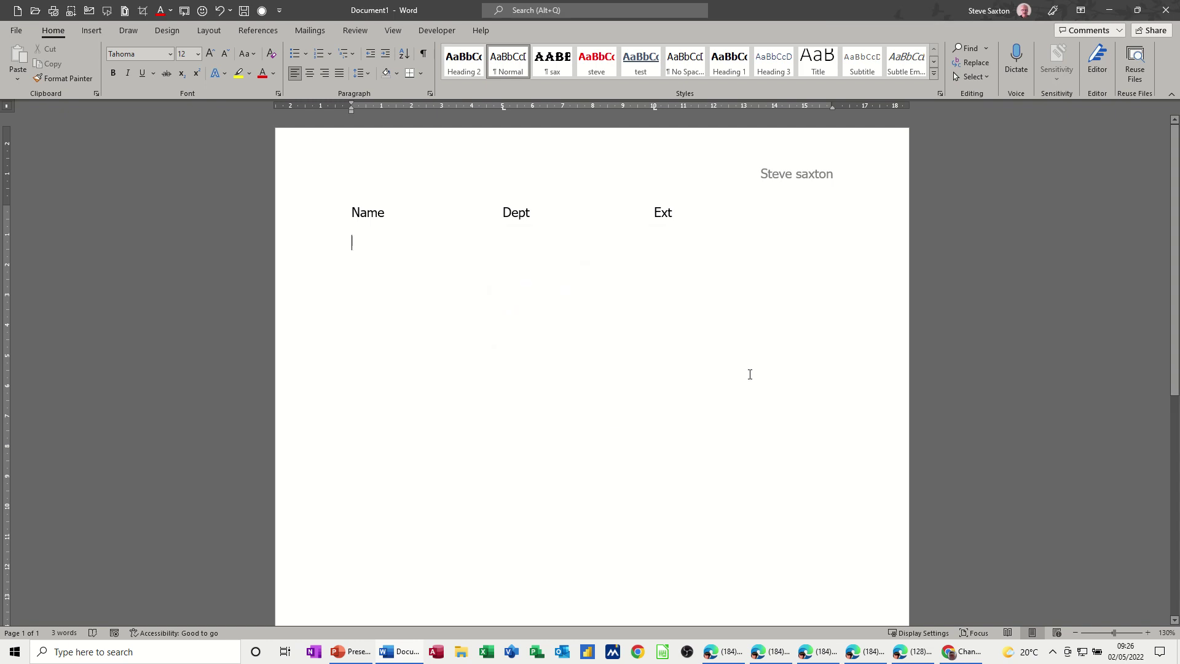
Step: Type two staff rows with dotted leaders: a first name, Sales, 123; a second name, Retail, 222
text(John)
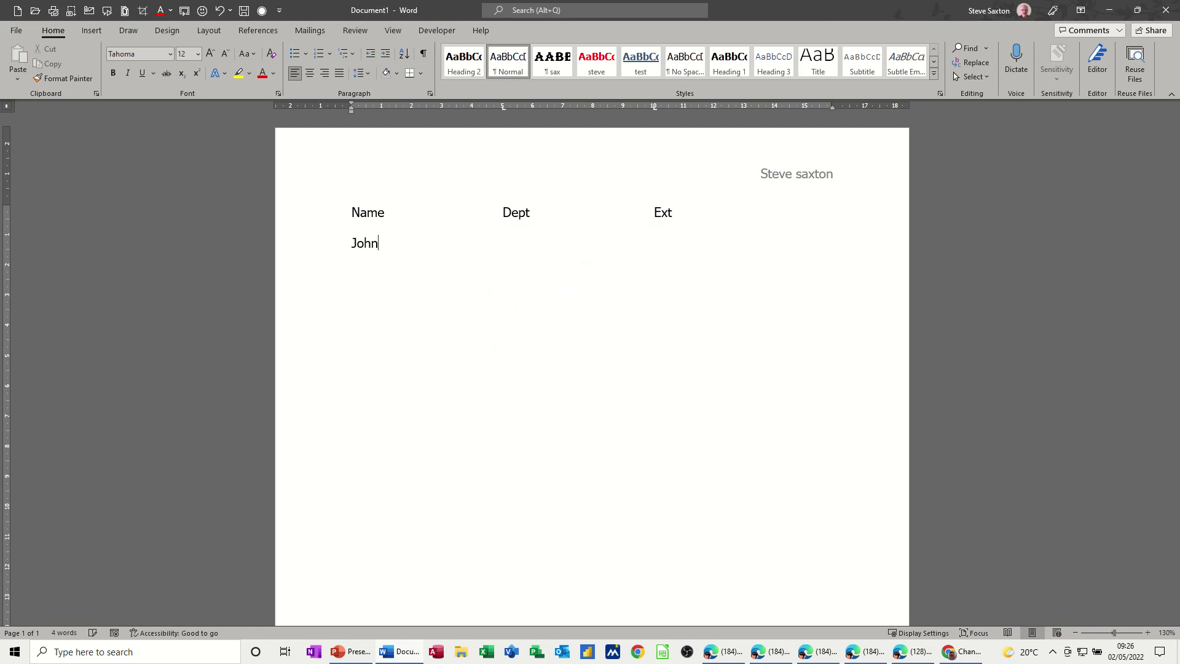
key(Tab)
text(Sales)
key(Tab)
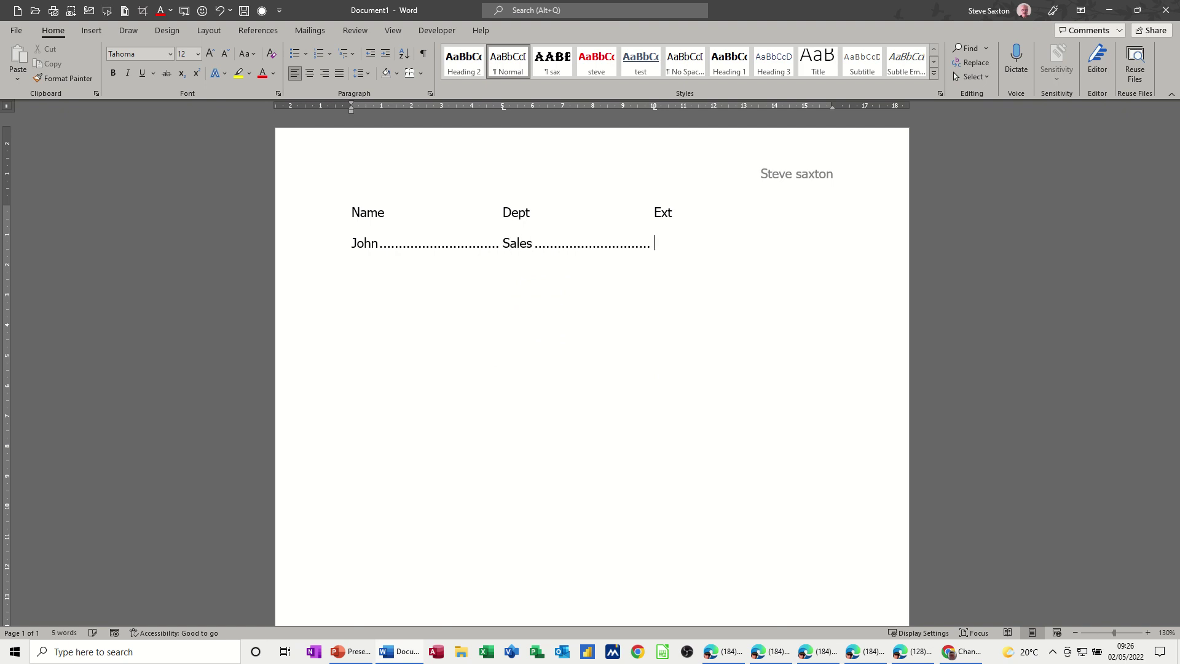
text(123 )
text(Dave)
key(Tab)
text(Retail)
key(Tab)
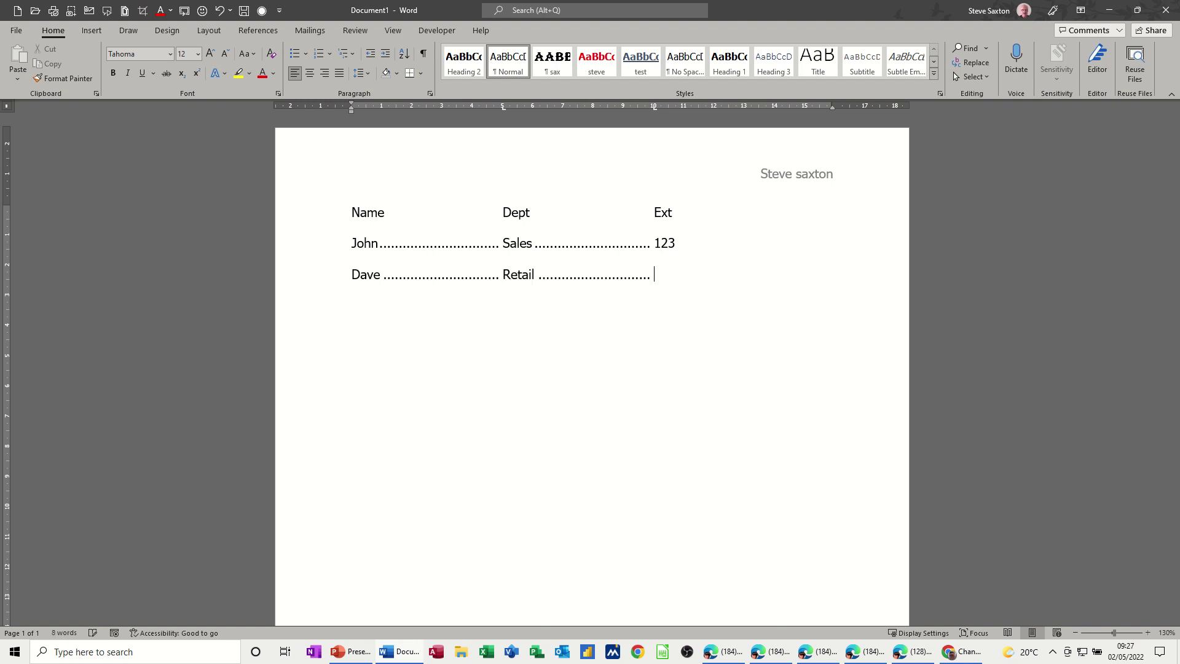
text(222)
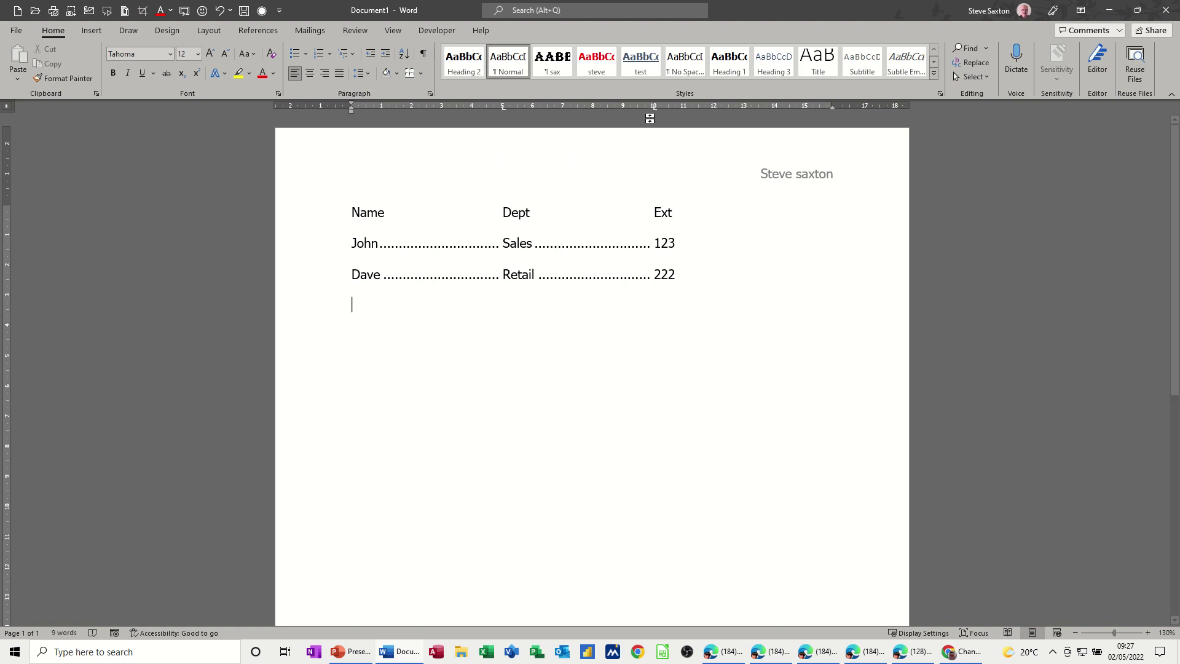
Step: Clear all tab stops on the line after the list and turn on formatting marks
click(261, 11)
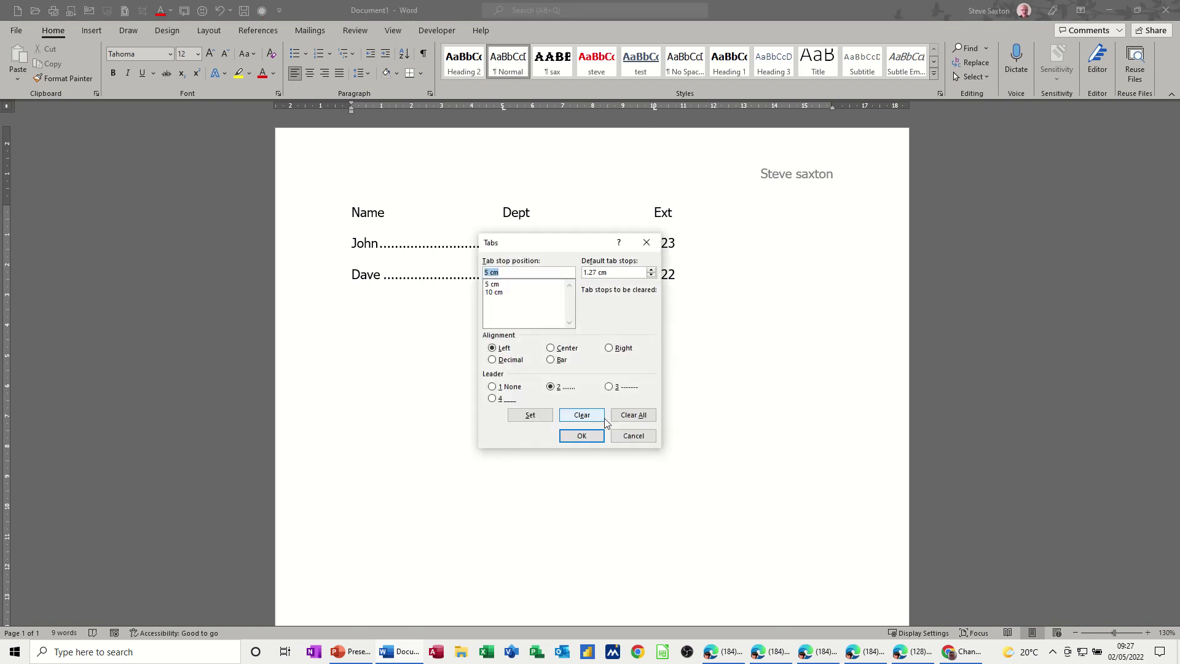
click(625, 420)
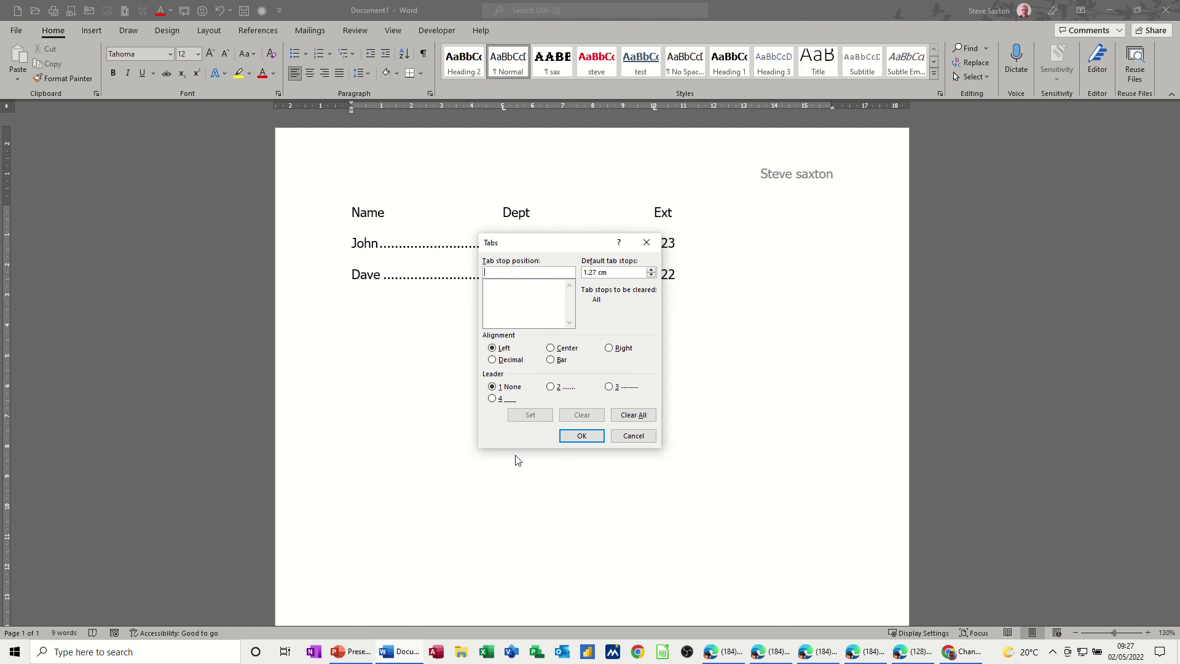
click(566, 438)
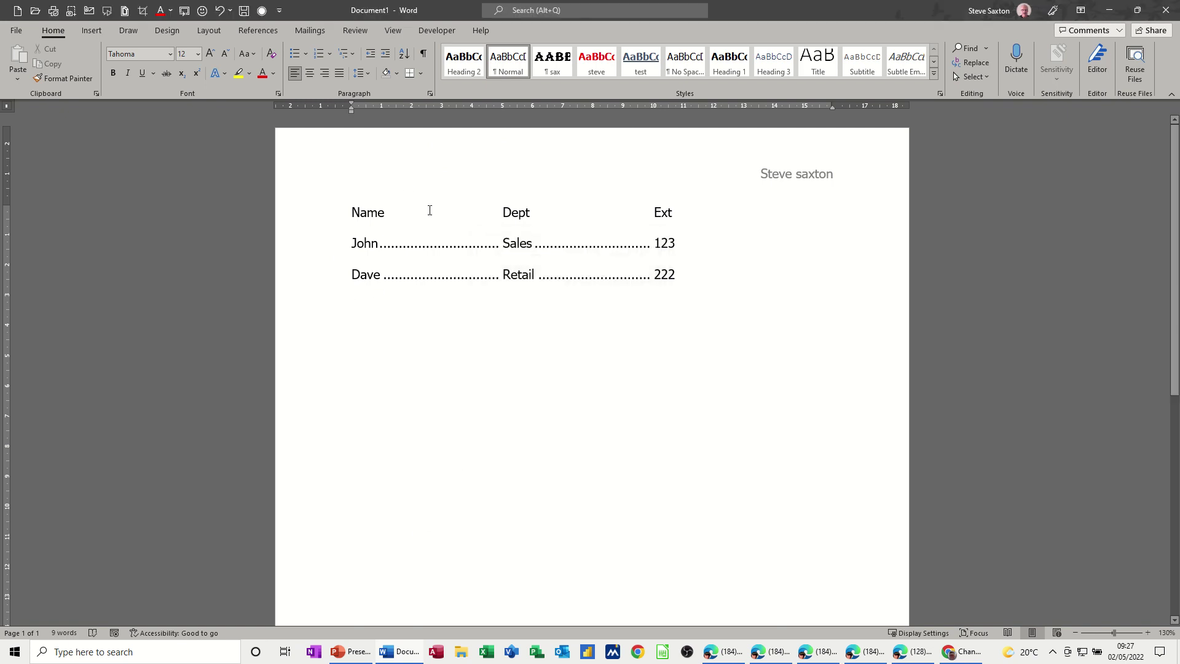
click(423, 54)
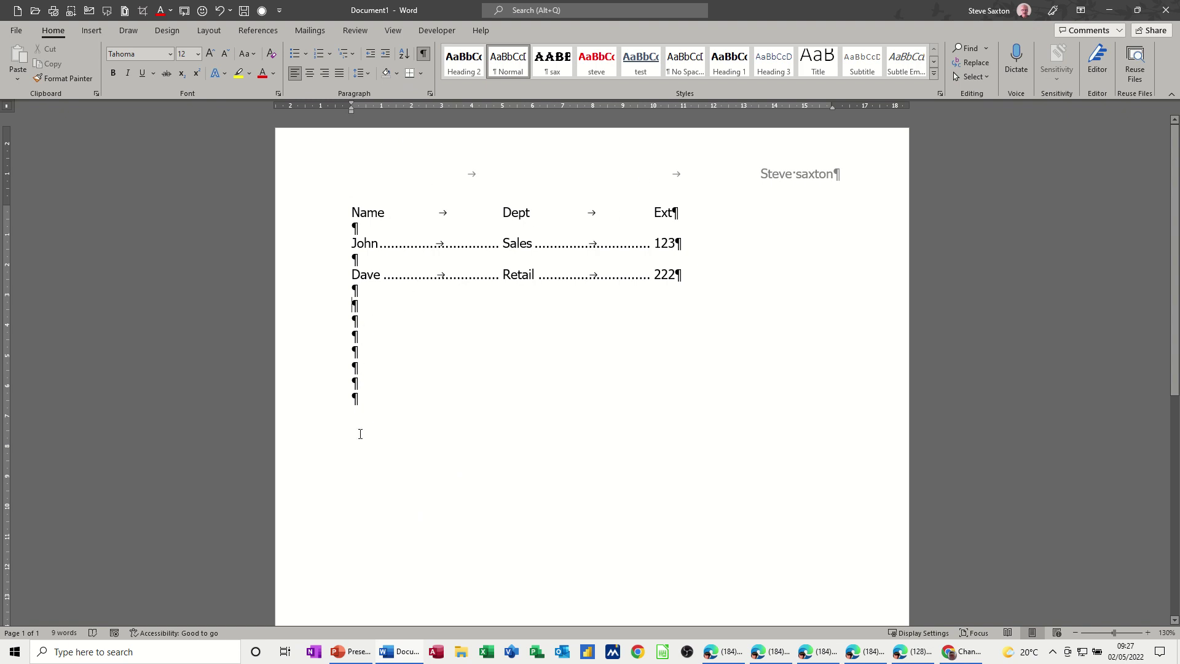
Step: Delete the surplus empty paragraphs below the staff list
drag(324, 386, 326, 313)
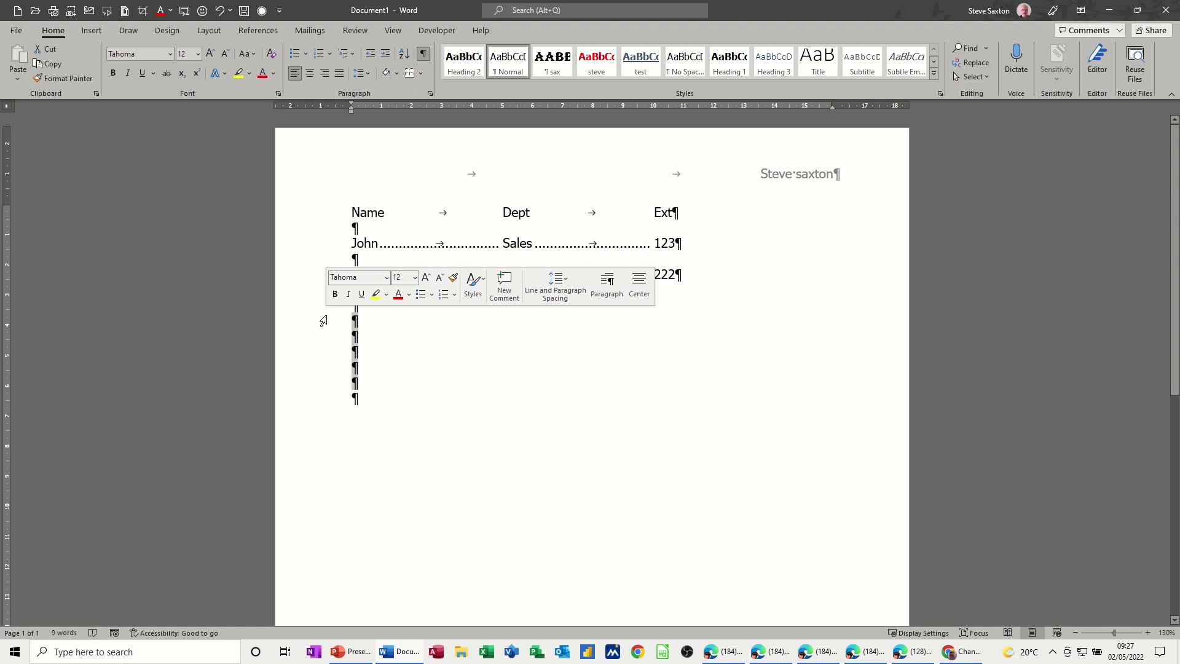
key(Delete)
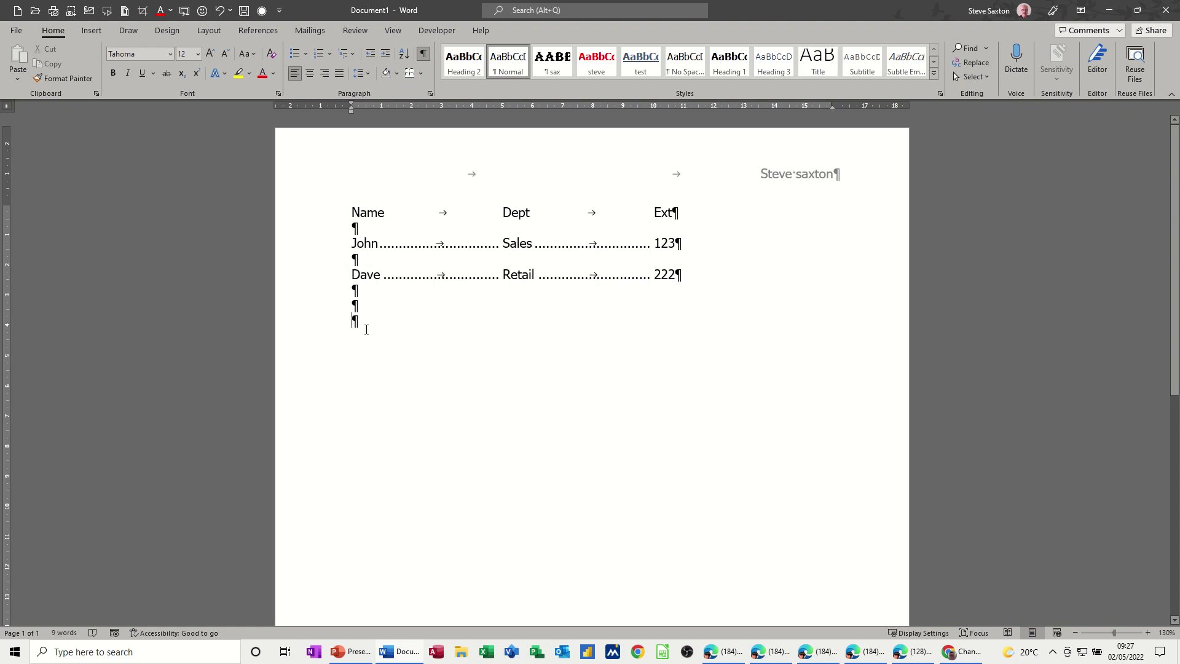
key(BackSpace)
click(699, 275)
key(Return)
key(BackSpace)
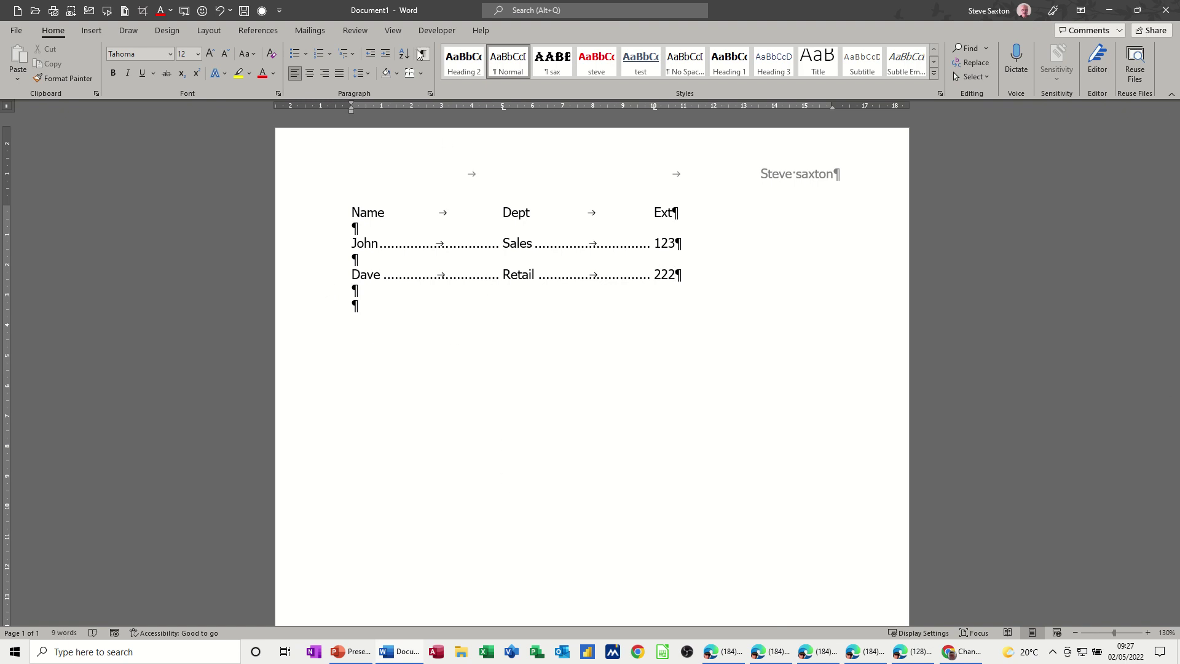
Step: Toggle formatting marks, add a blank line after the list, and show the View ribbon
click(424, 57)
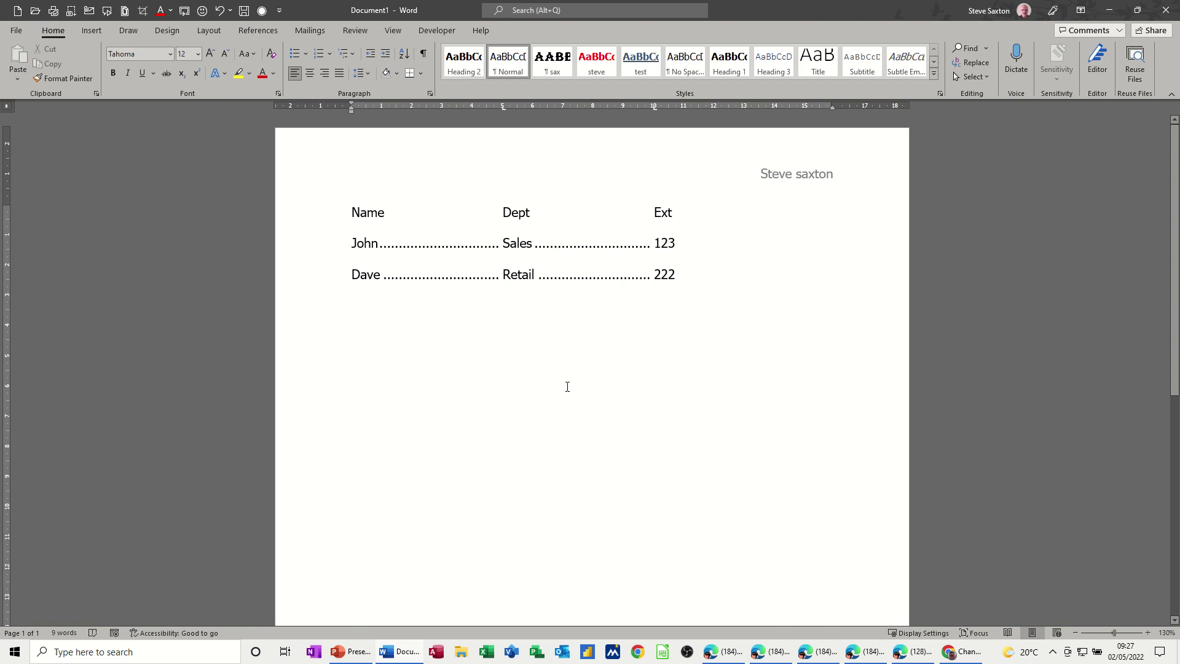
key(Return)
click(426, 55)
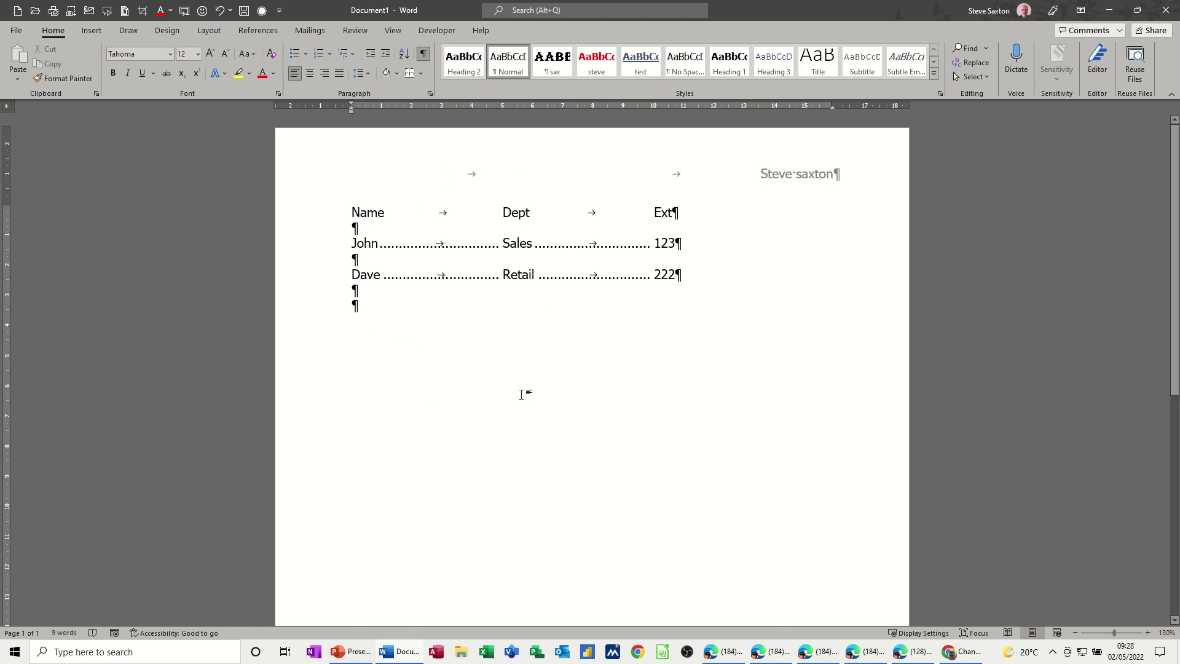
scroll(516, 417, down, 6)
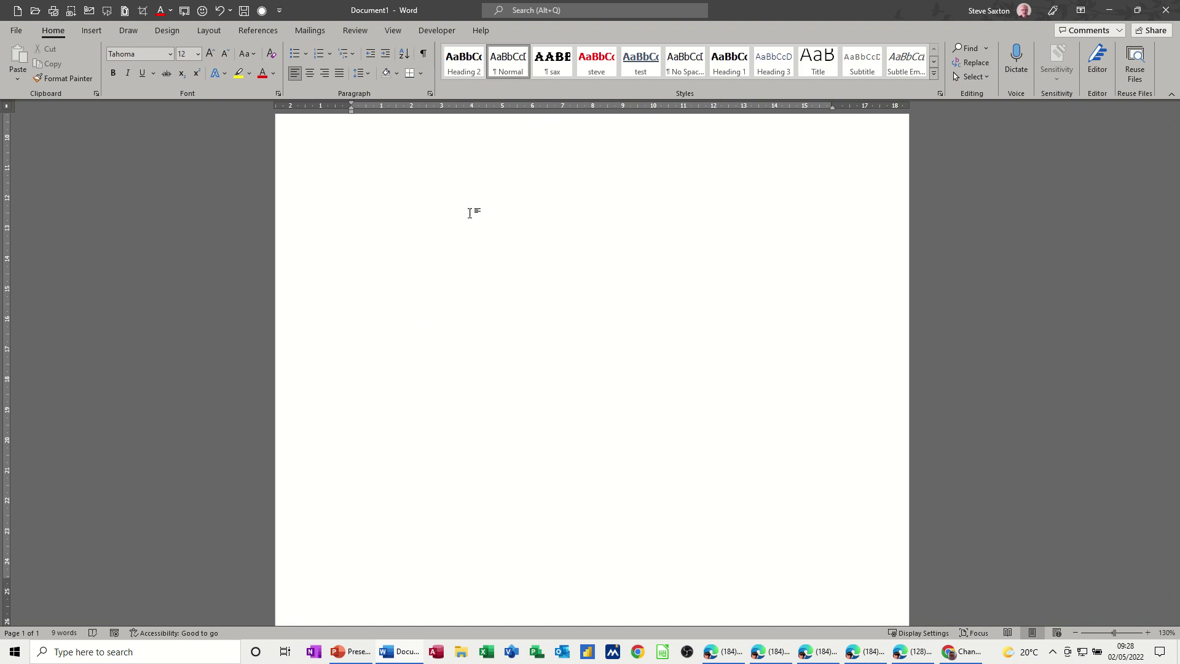
scroll(522, 414, up, 6)
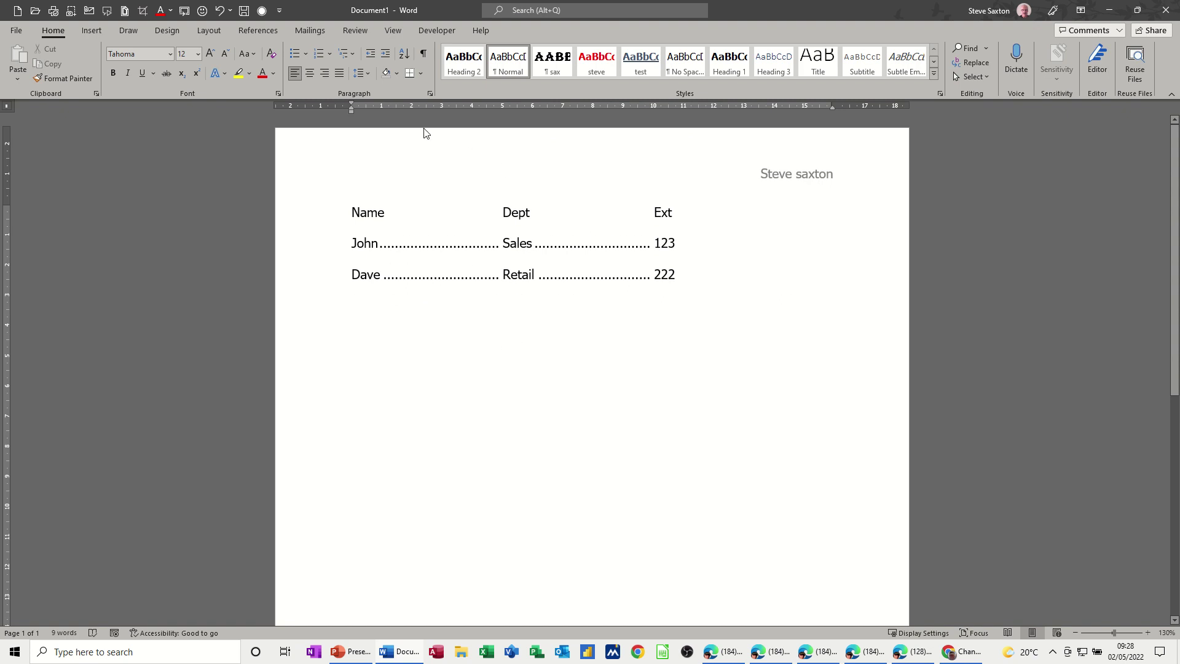
click(392, 31)
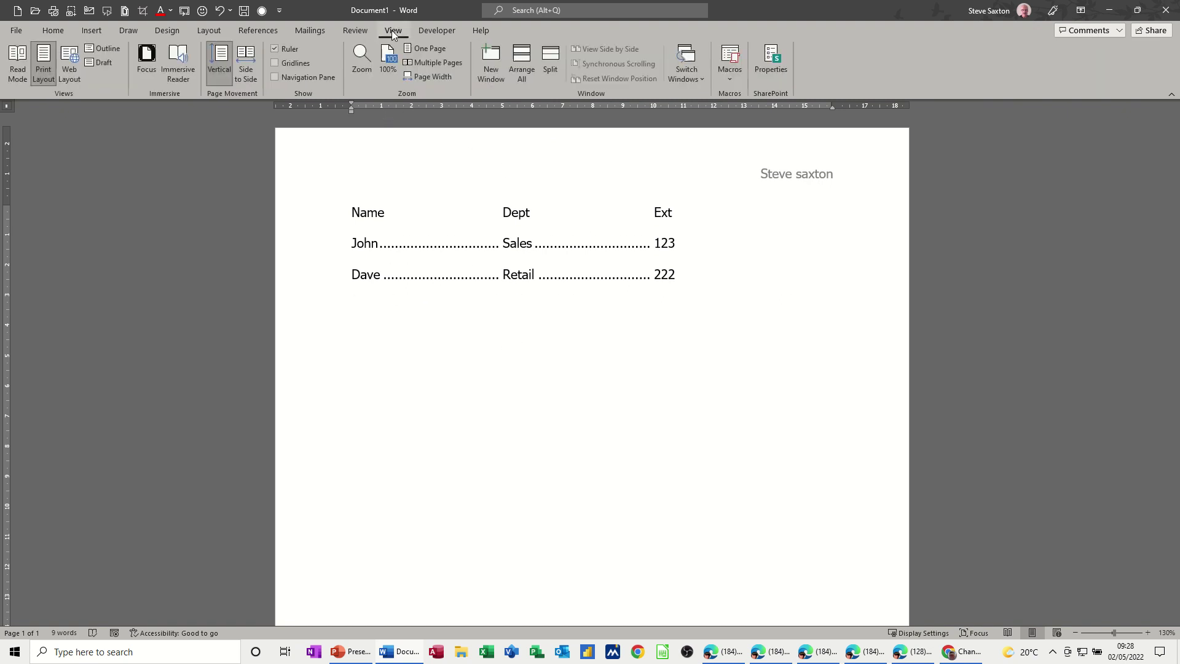